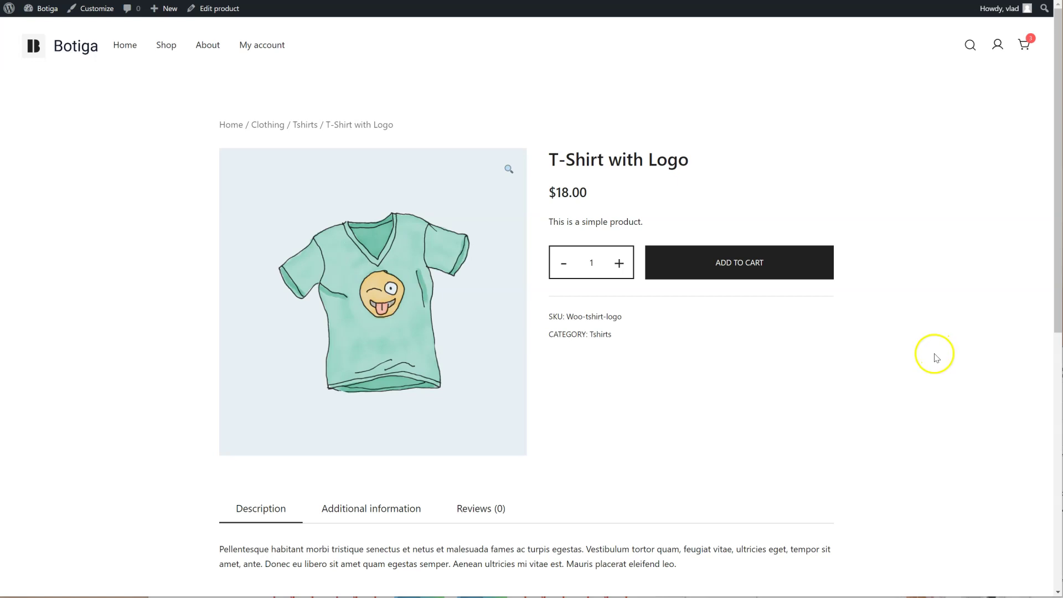
# Open the Theme Features list in the Botiga Theme Dashboard.
pyautogui.scroll(-8, 933, 348)
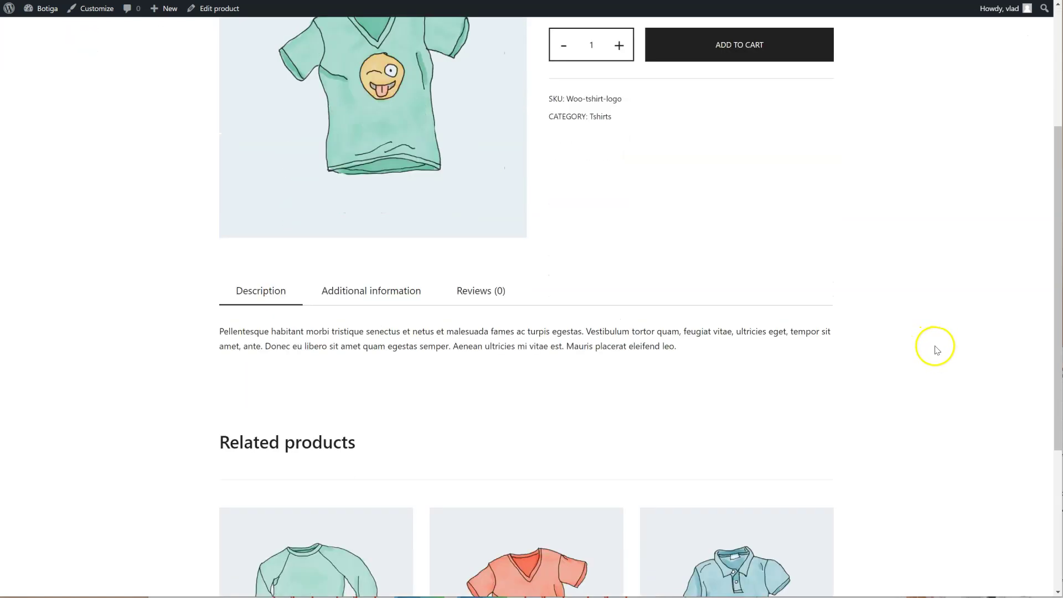
pyautogui.scroll(8, 941, 357)
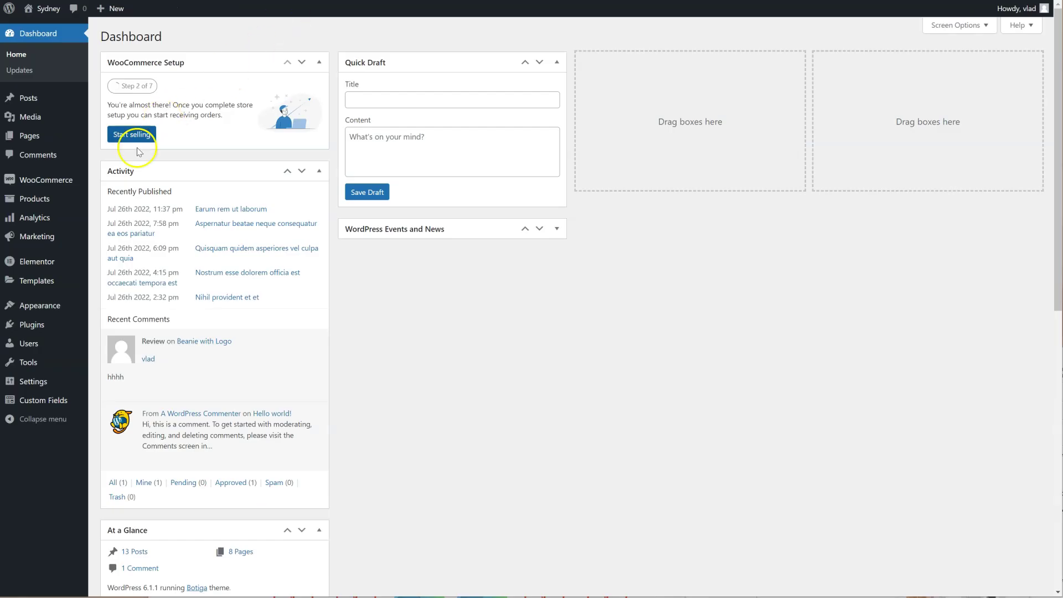
pyautogui.moveTo(70, 305)
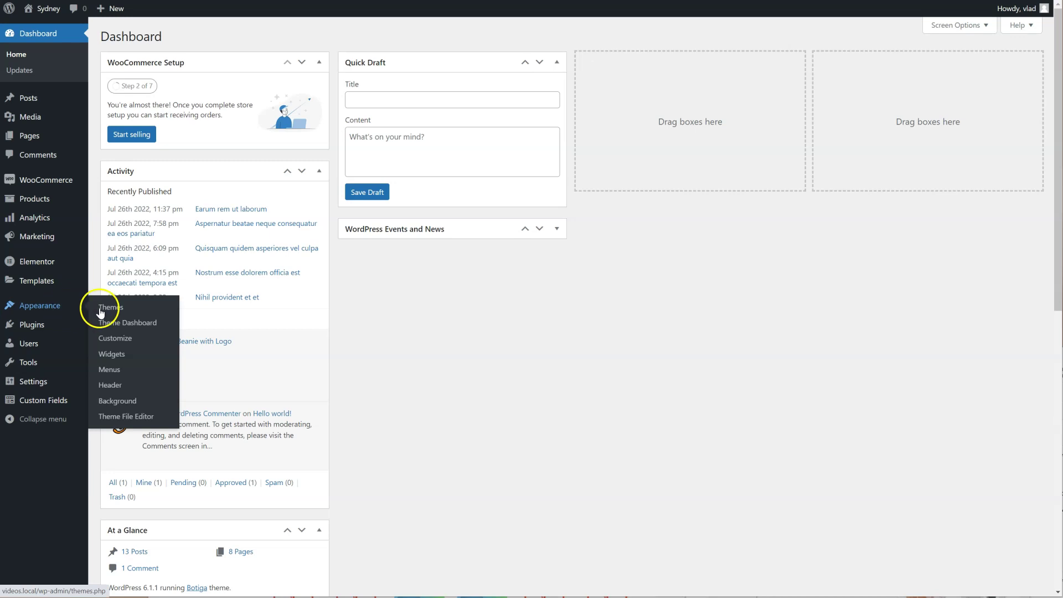
pyautogui.click(146, 324)
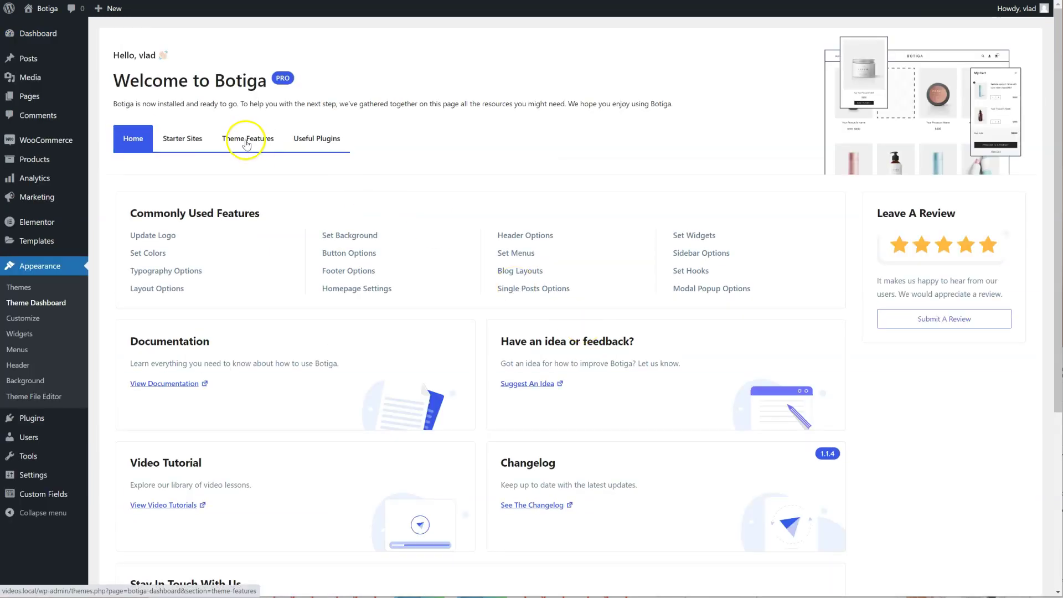
pyautogui.click(263, 145)
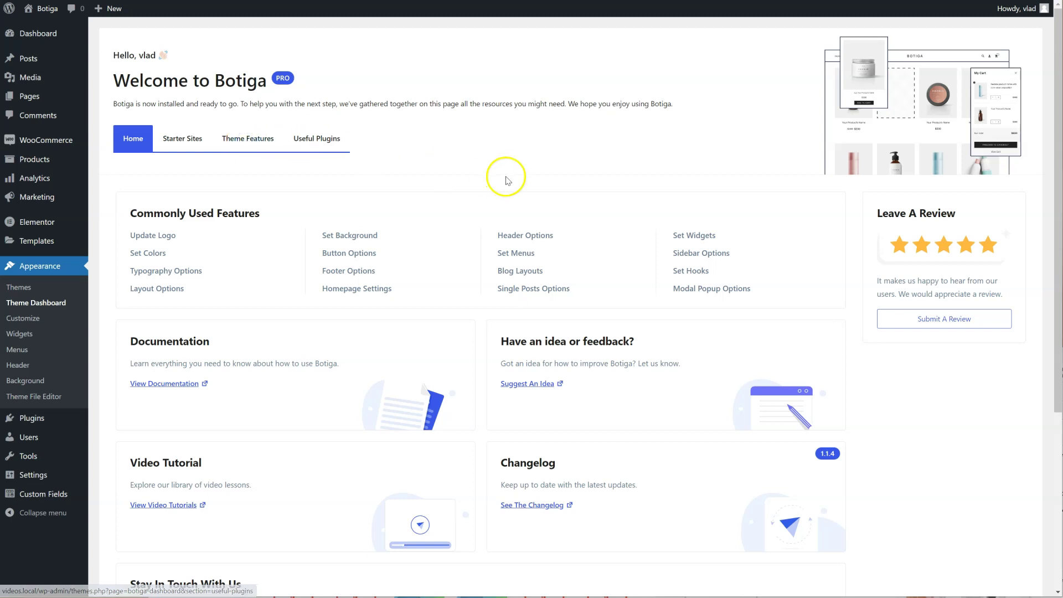
# Activate the Templates Builder feature.
pyautogui.scroll(-5, 600, 210)
pyautogui.scroll(-6, 597, 218)
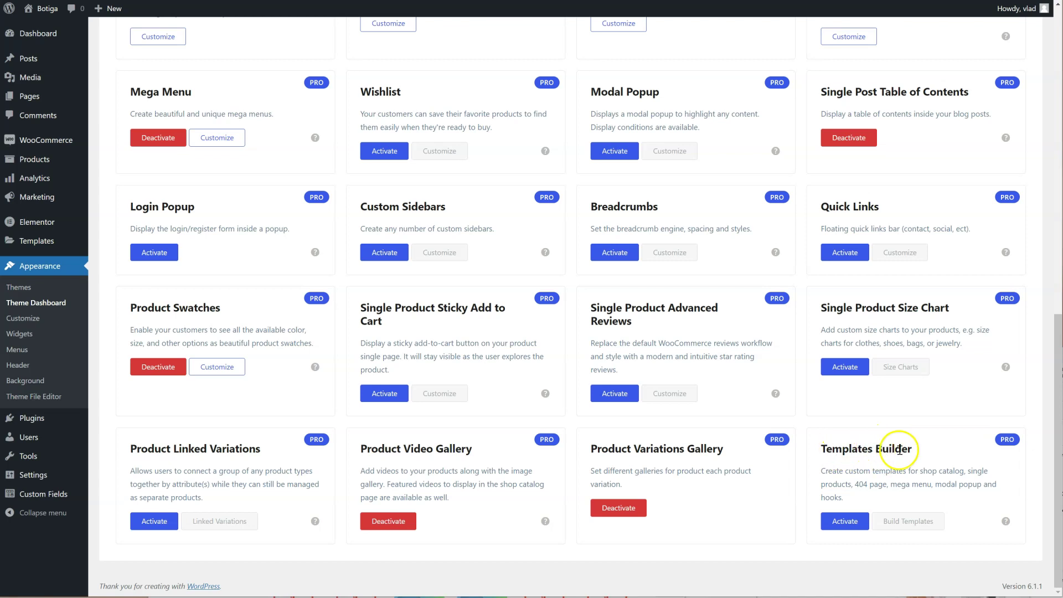
pyautogui.click(863, 523)
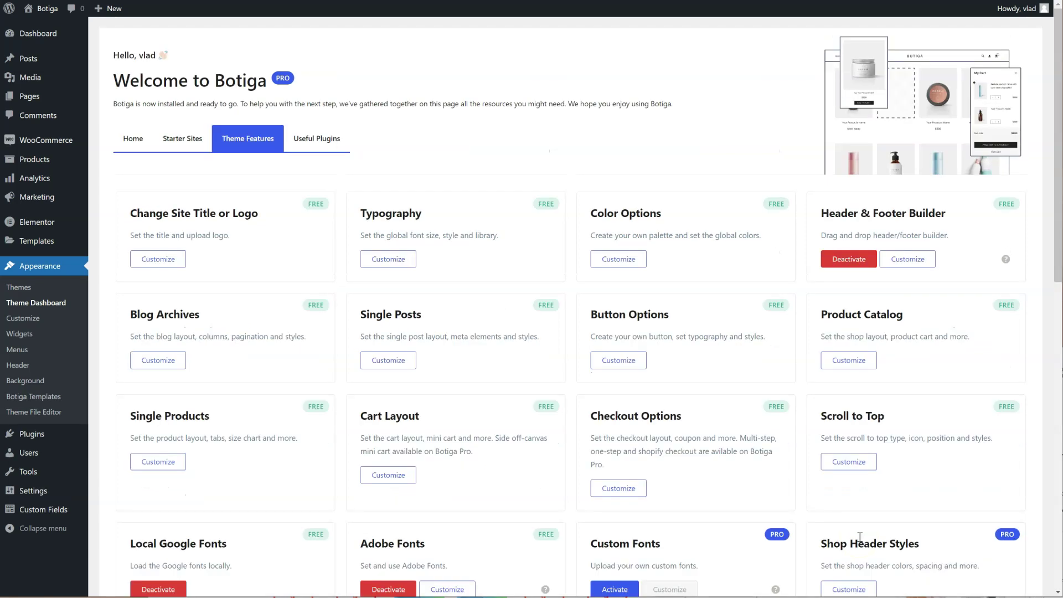
pyautogui.scroll(-10, 859, 537)
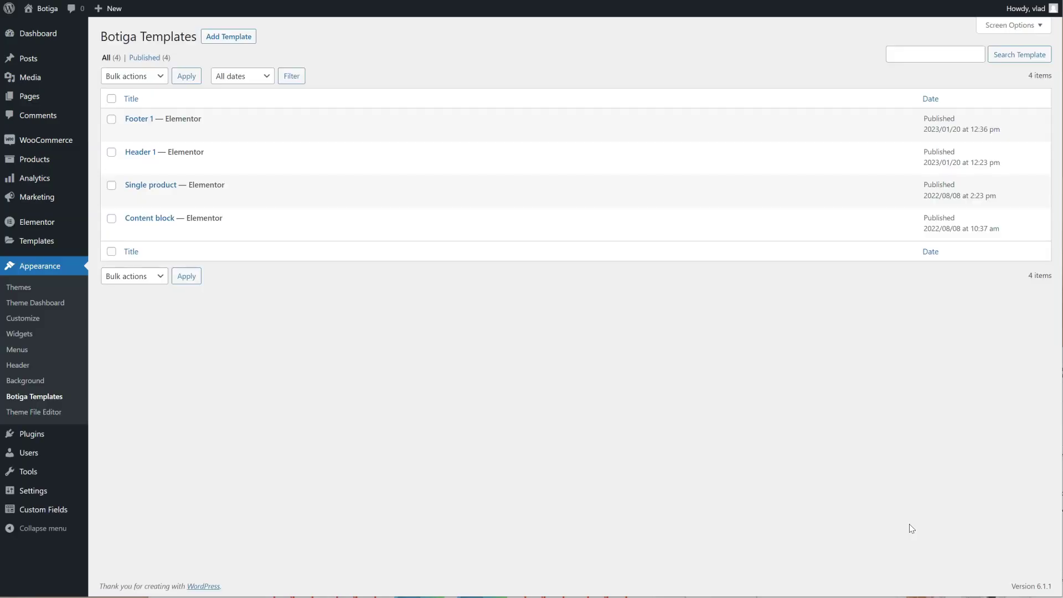
# Create a Single Product template 'Single product 1' shown on All Products, saved as draft.
pyautogui.click(242, 40)
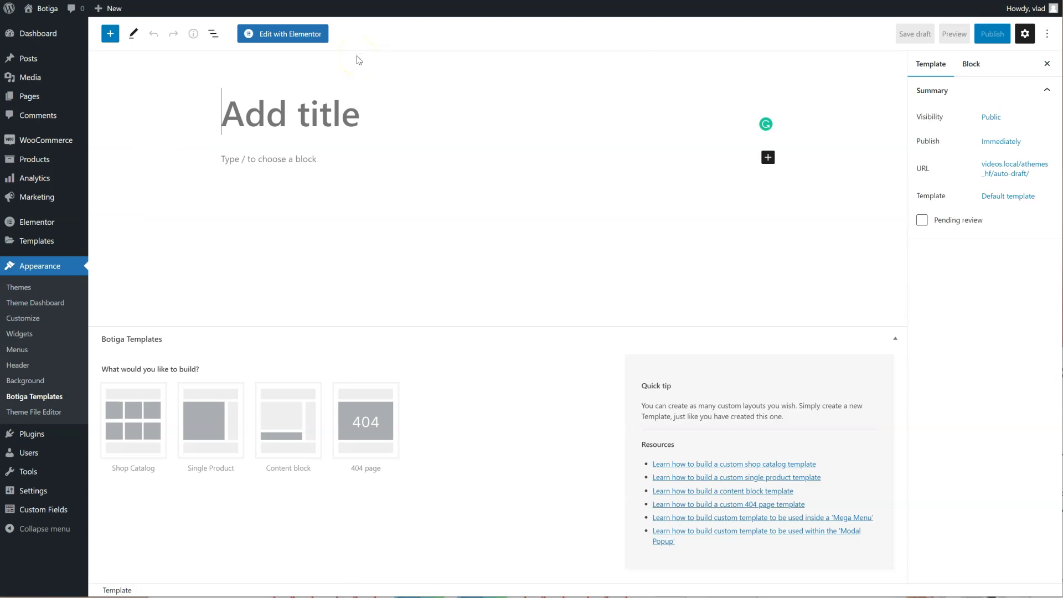
pyautogui.write('S')
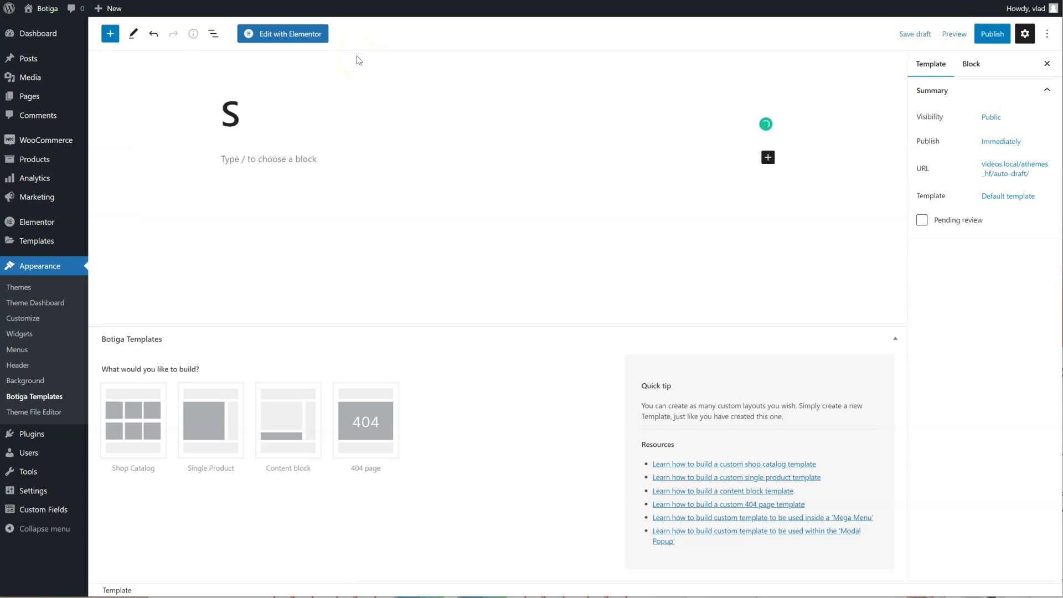
pyautogui.write('ingle product 1')
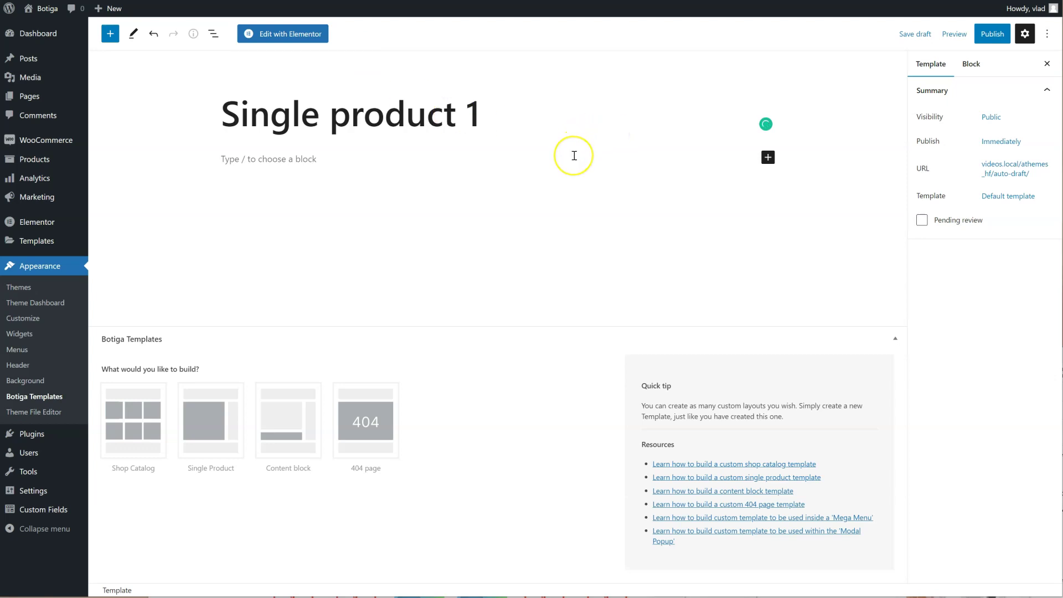
pyautogui.click(220, 439)
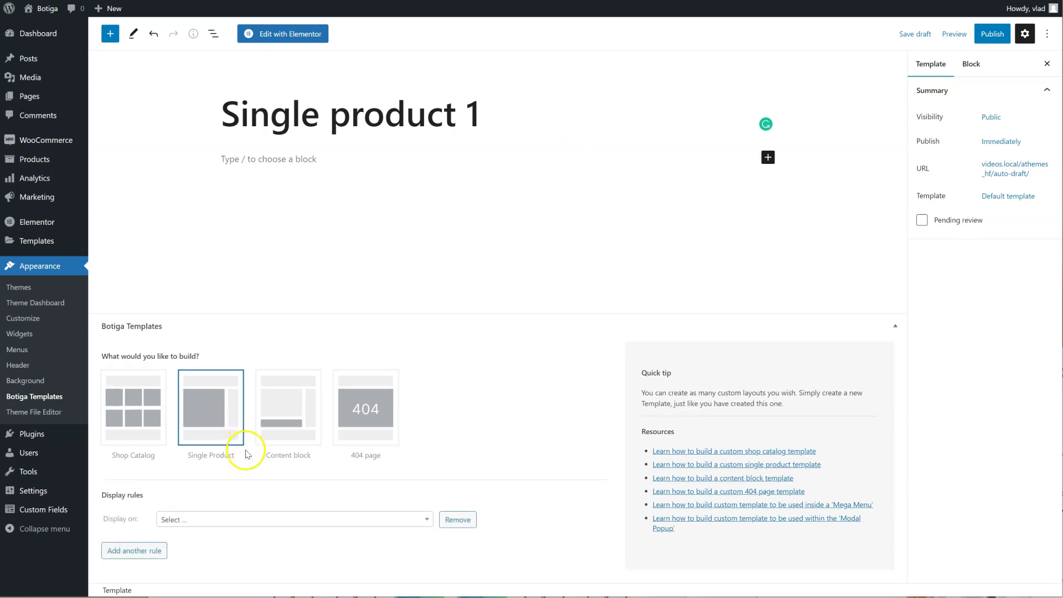
pyautogui.click(217, 518)
pyautogui.click(215, 449)
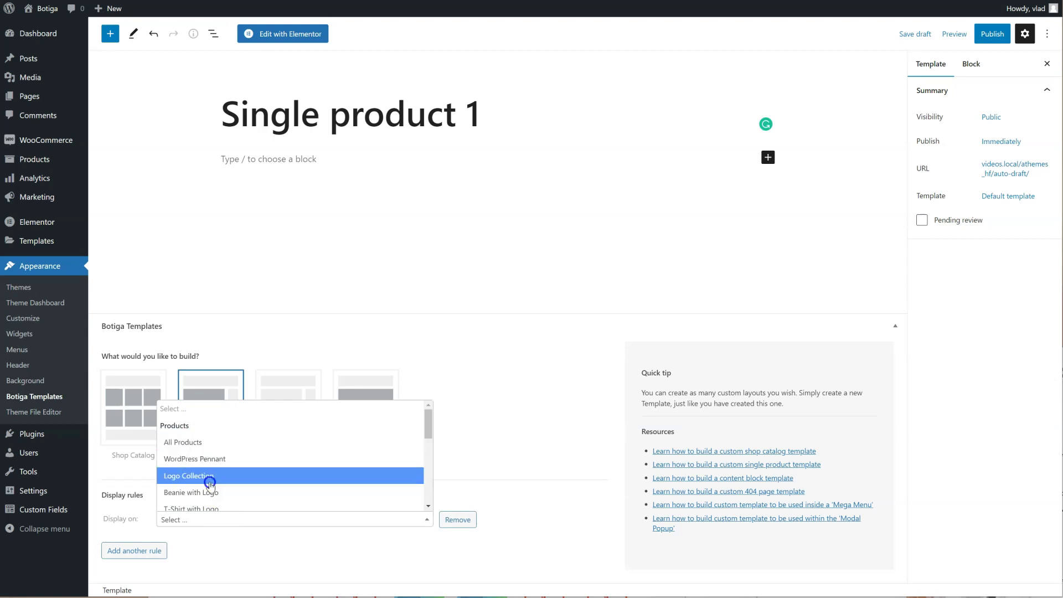
pyautogui.click(218, 448)
pyautogui.click(918, 34)
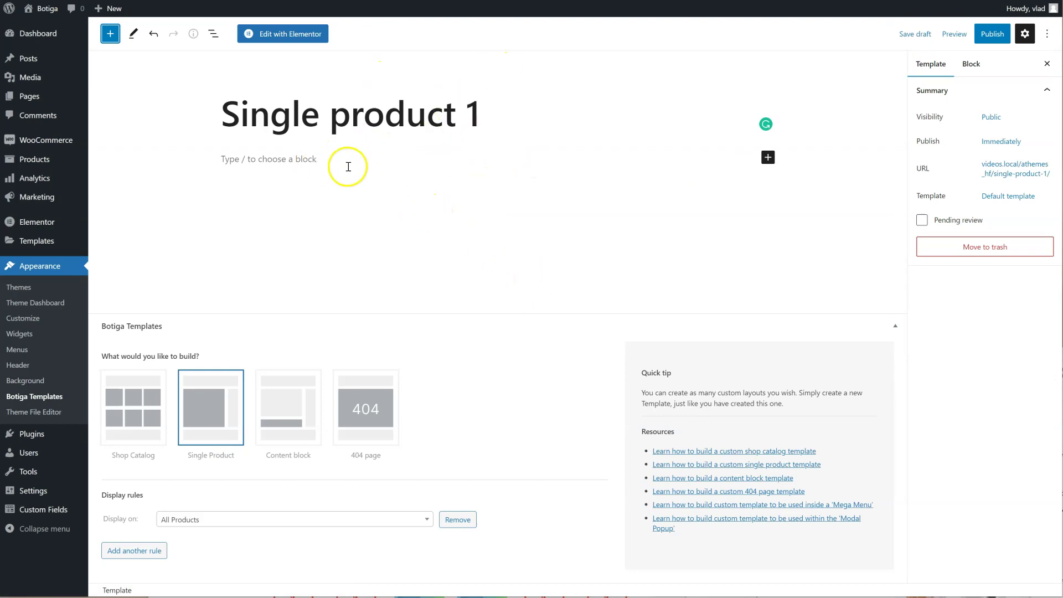
# Add a Columns block with a 50/50 two-column layout.
pyautogui.click(300, 159)
pyautogui.write('/colu')
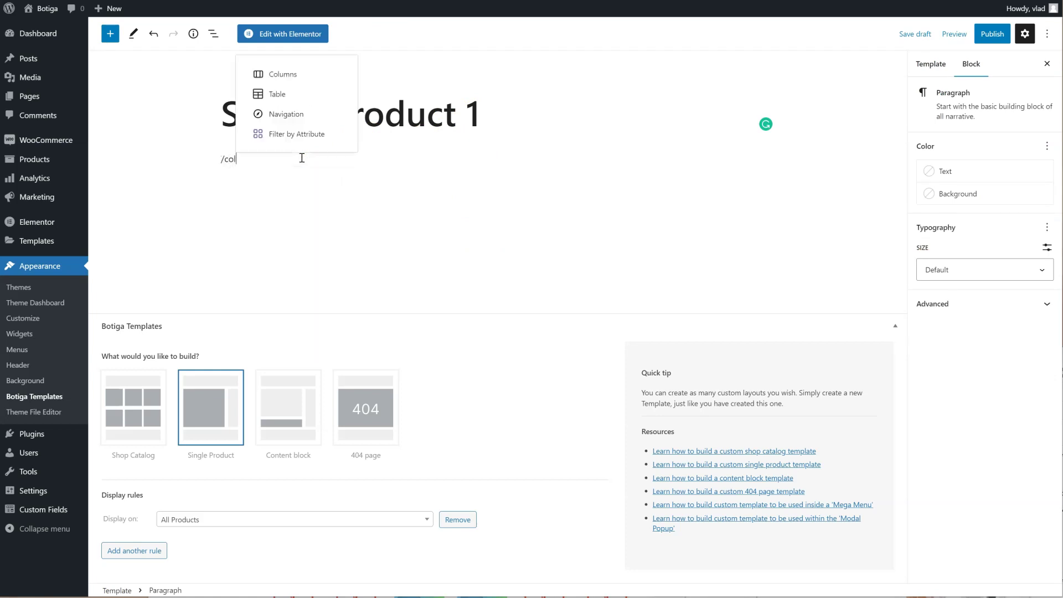
pyautogui.click(301, 113)
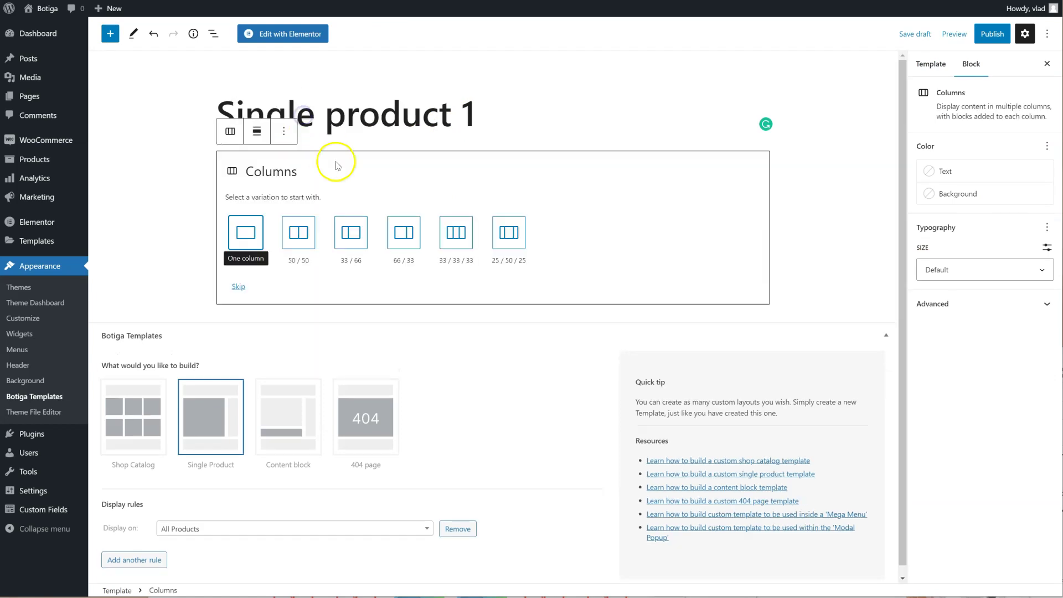
pyautogui.click(297, 235)
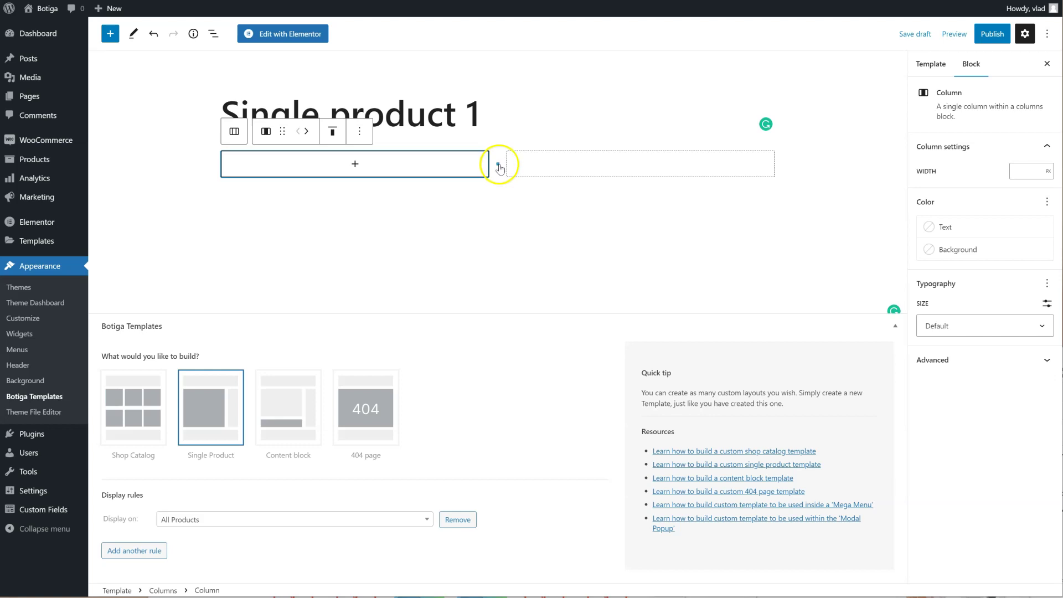
# Place a Single Product Image block in the left column.
pyautogui.click(364, 165)
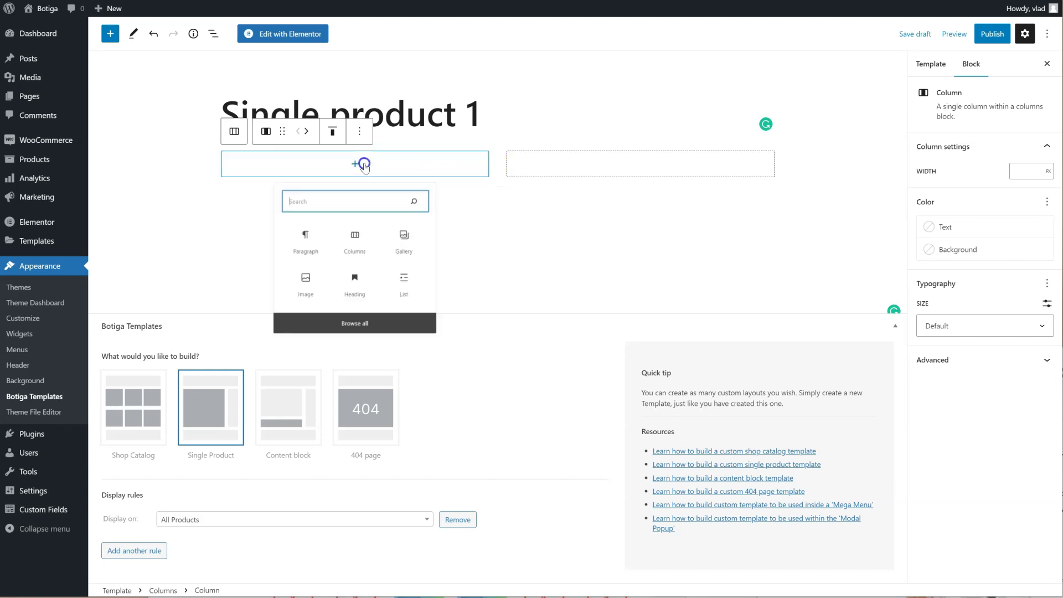
pyautogui.click(341, 199)
pyautogui.write('image')
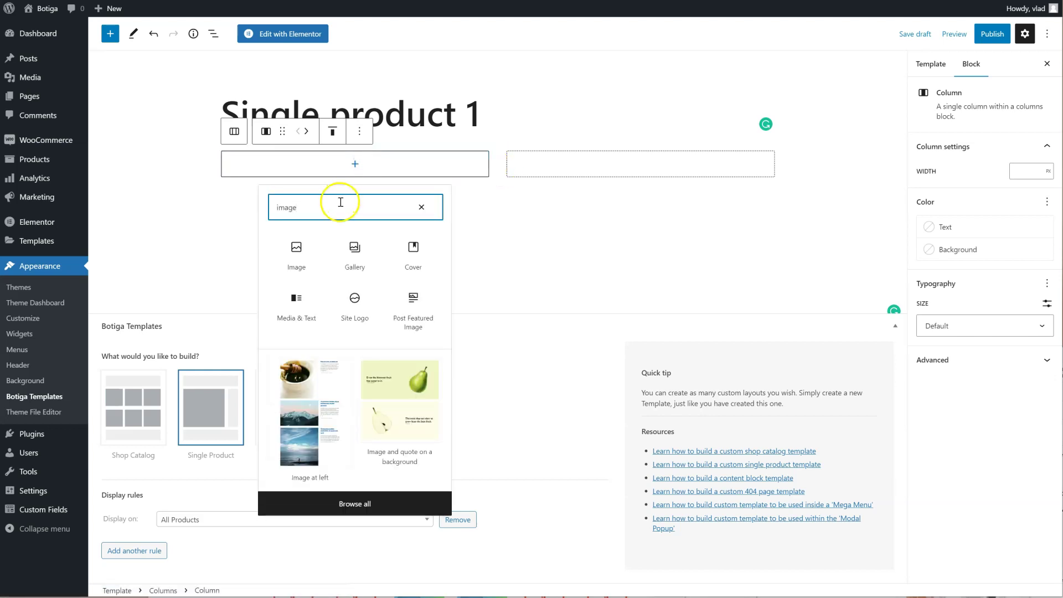
pyautogui.press('BackSpace')
pyautogui.press('BackSpace')
pyautogui.press('BackSpace')
pyautogui.press('BackSpace')
pyautogui.press('BackSpace')
pyautogui.write('prod')
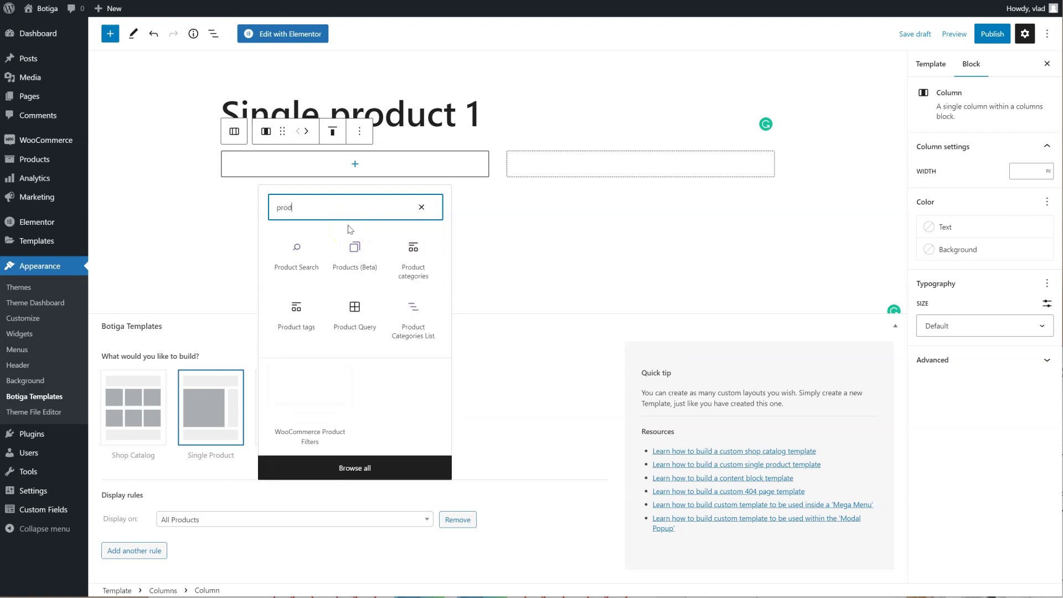
pyautogui.write('uct ima')
pyautogui.click(307, 264)
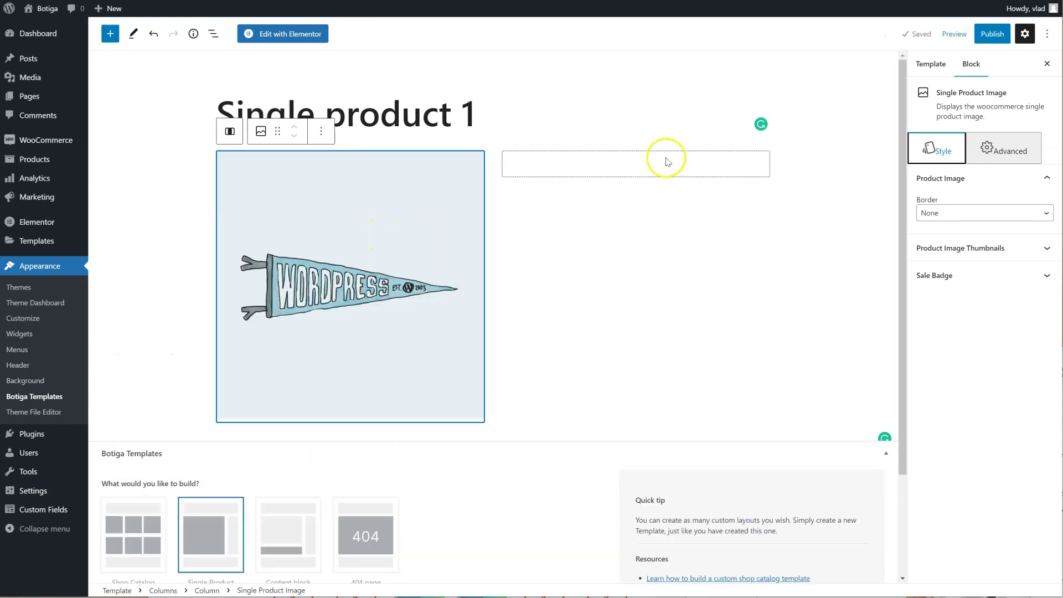
pyautogui.click(629, 162)
pyautogui.click(635, 164)
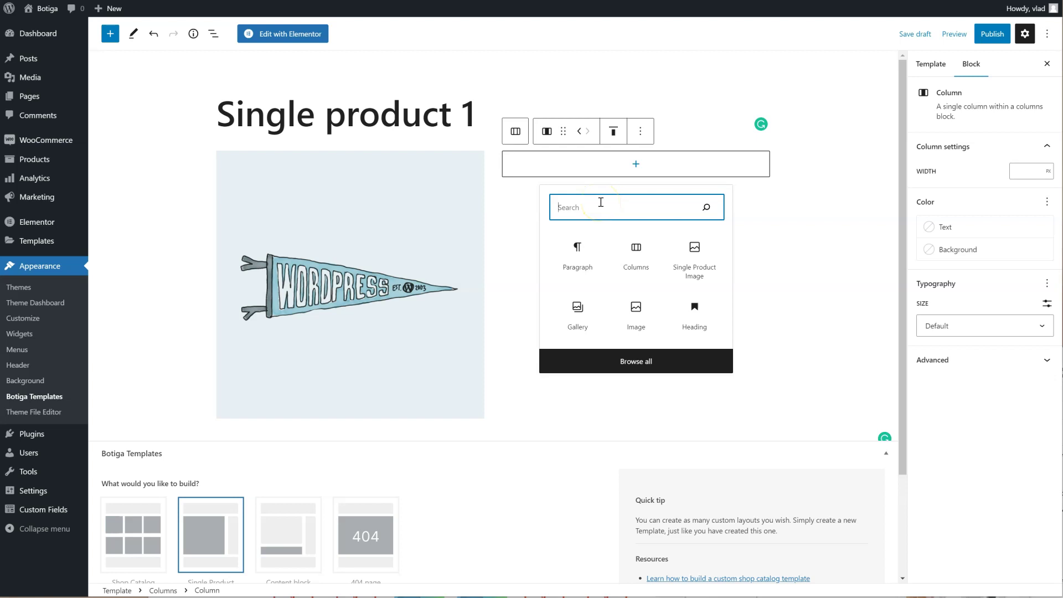
# Add the post title and the Single Product Price ($11.05) to the right column.
pyautogui.write('title')
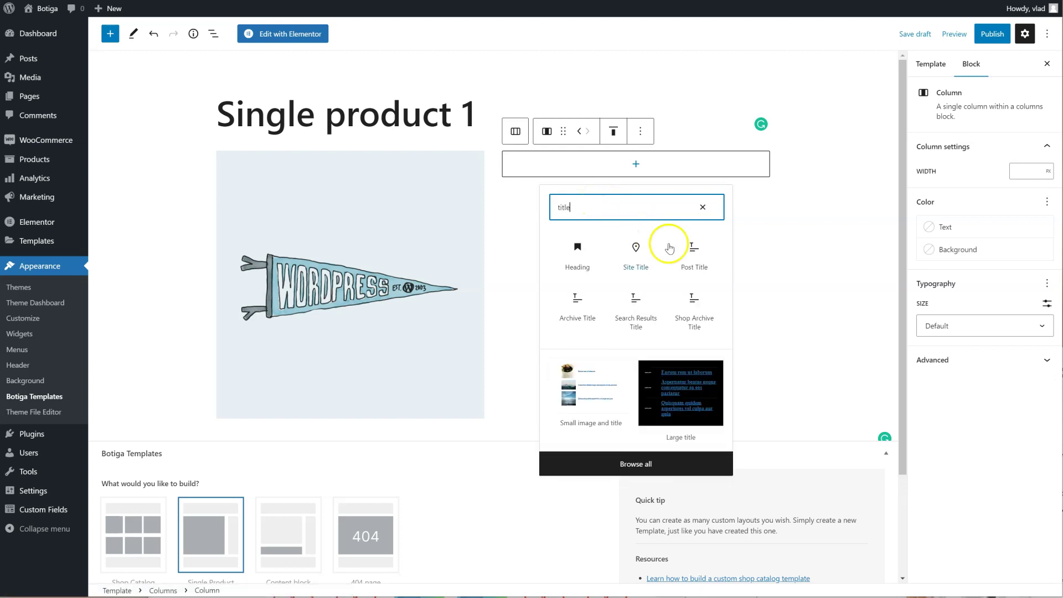
pyautogui.click(686, 252)
pyautogui.click(672, 131)
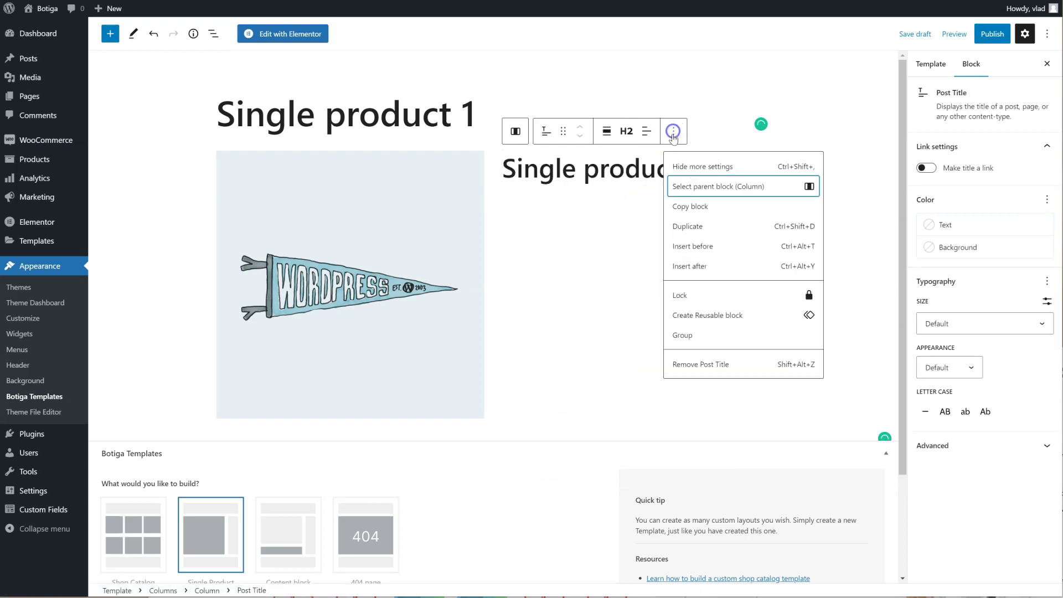
pyautogui.click(708, 266)
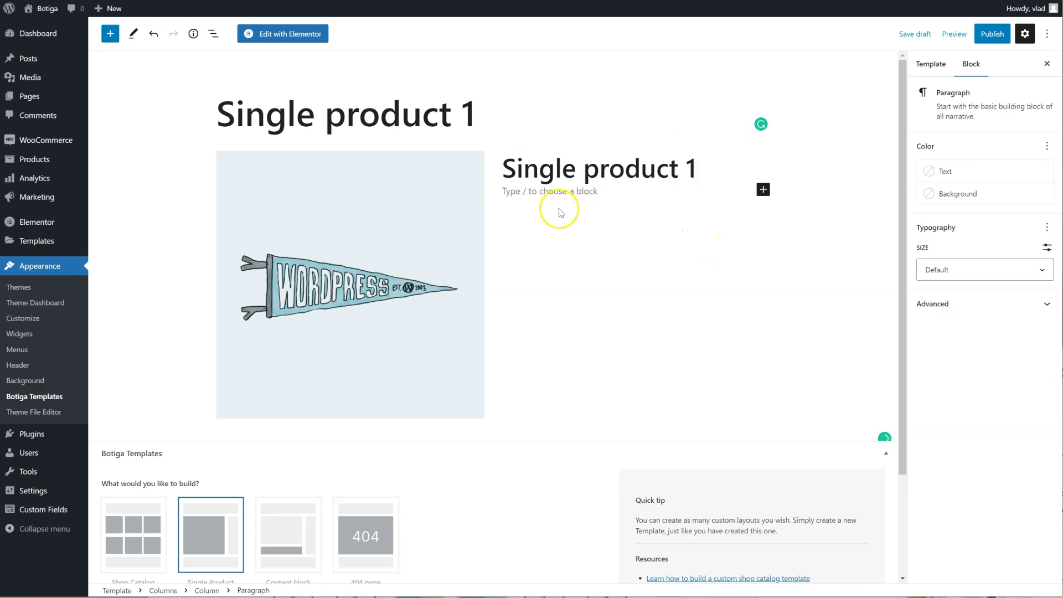
pyautogui.write('/price')
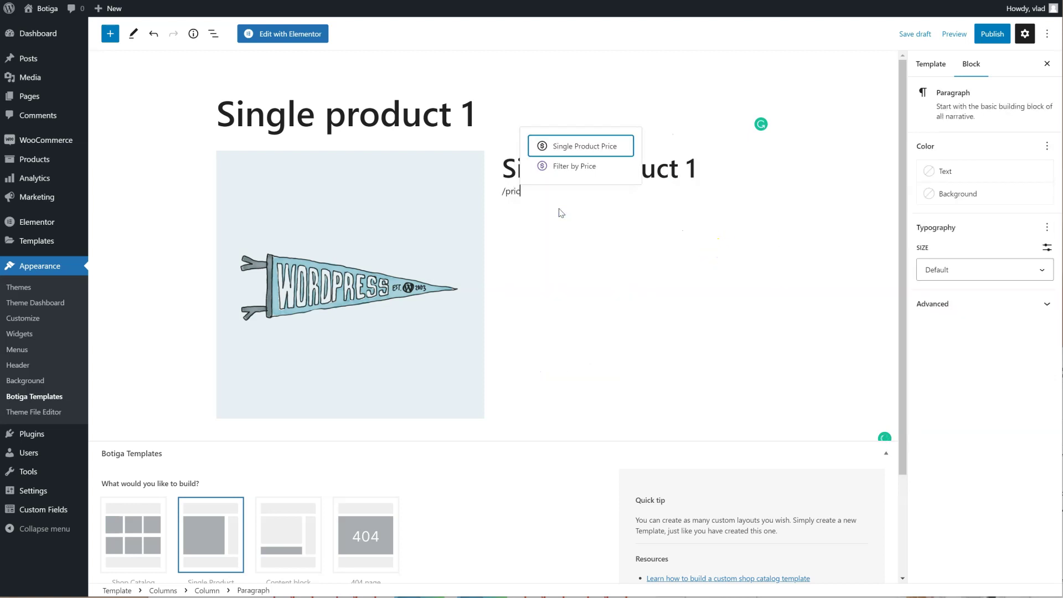
pyautogui.click(586, 145)
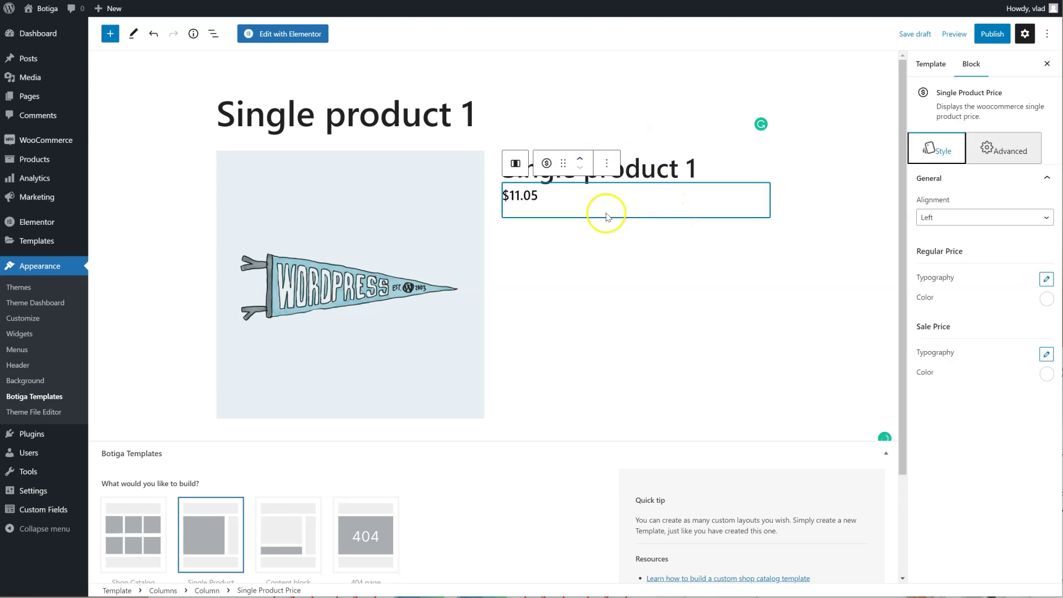
# Add a Single Product Short Description block after the price.
pyautogui.click(611, 164)
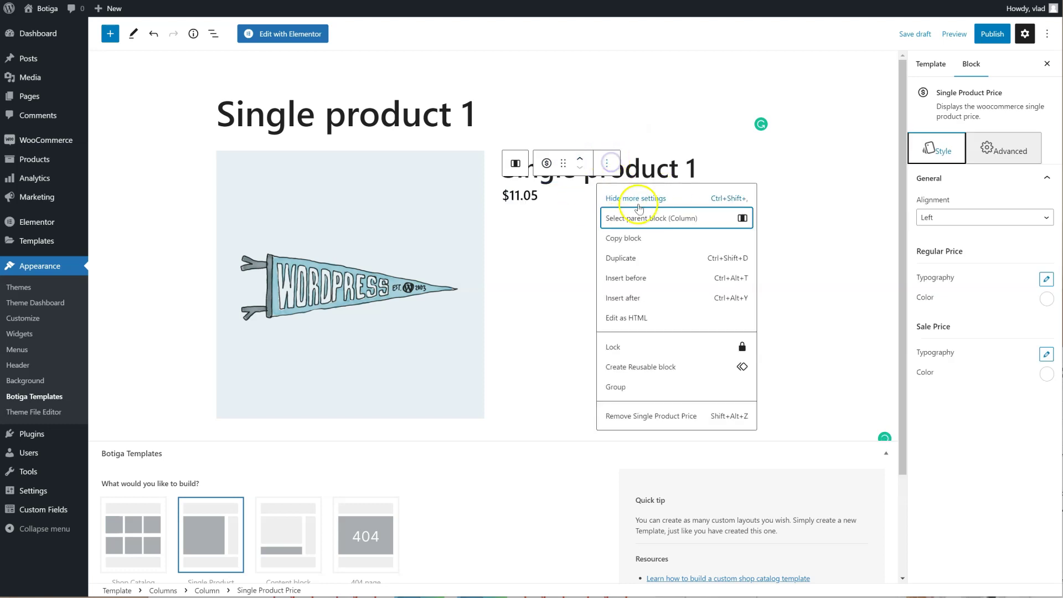
pyautogui.click(645, 297)
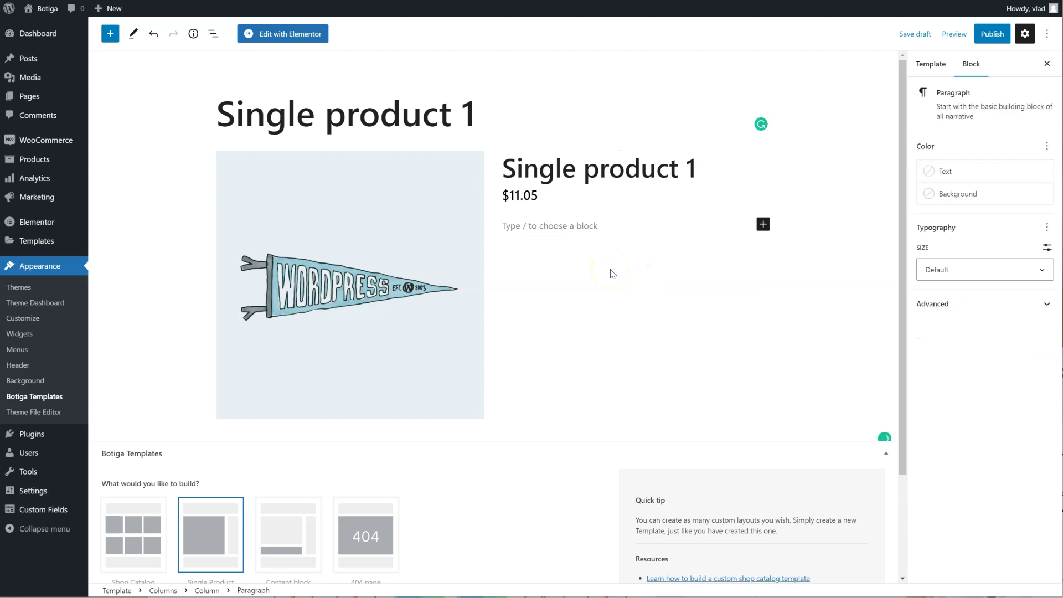
pyautogui.write('/shor')
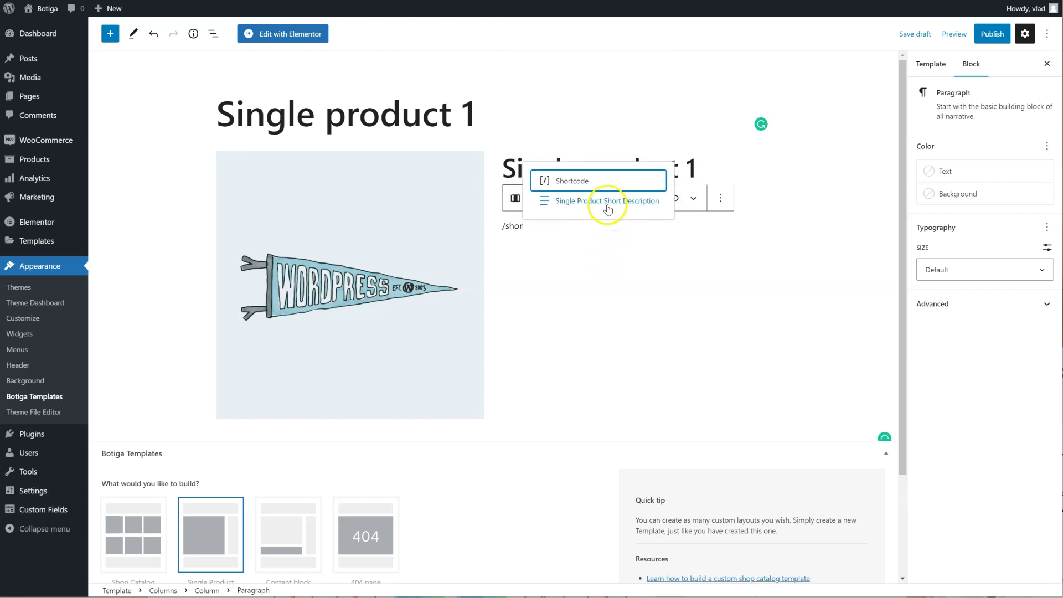
pyautogui.click(605, 202)
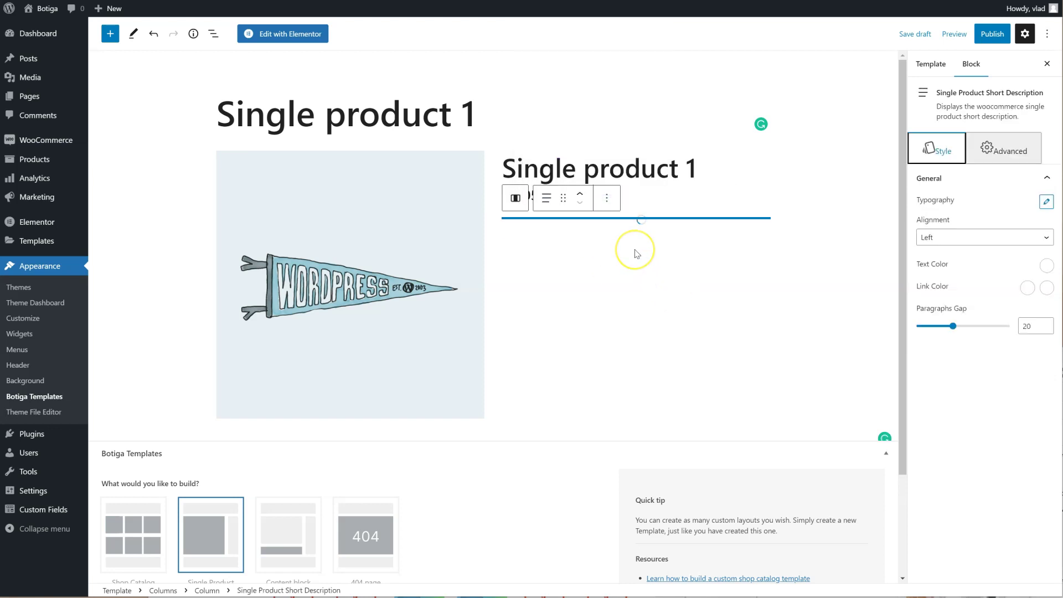
pyautogui.scroll(-2, 581, 302)
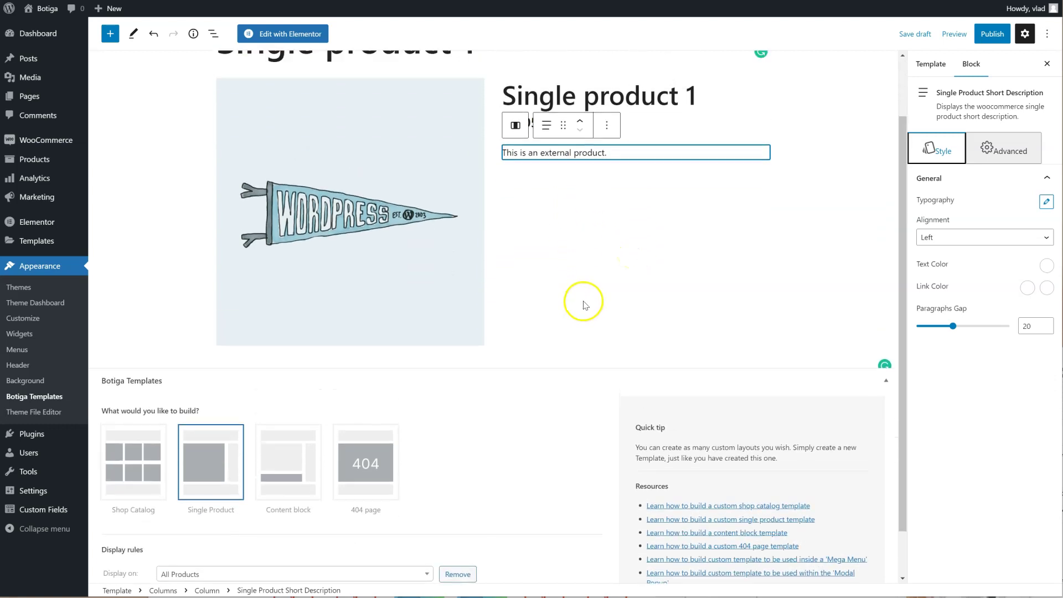
pyautogui.scroll(2, 581, 301)
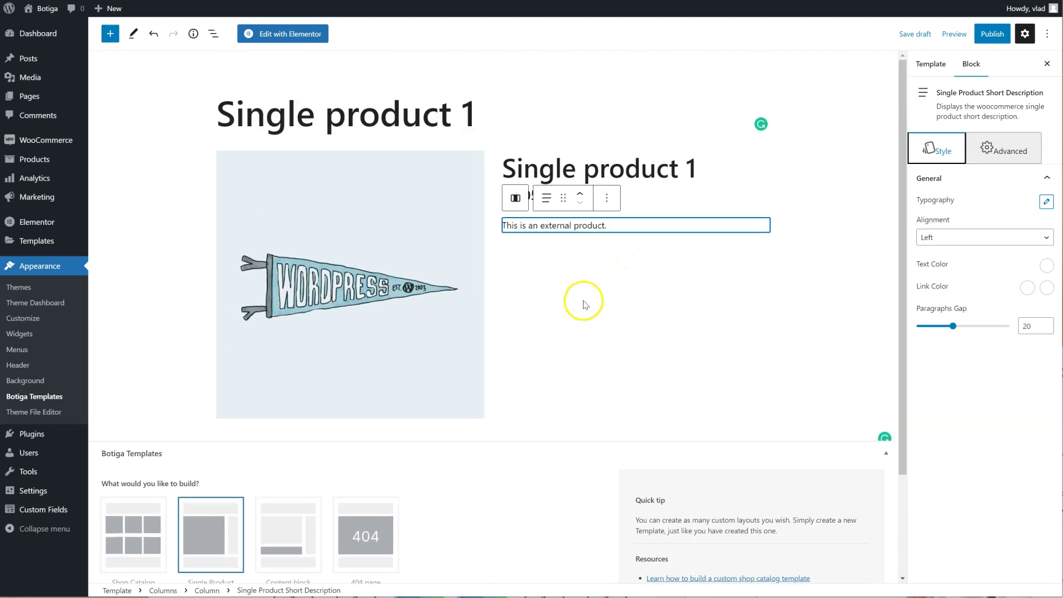
# Insert a Single Product Tabs block (Description, Additional Information) after the Columns block.
pyautogui.click(319, 213)
pyautogui.click(213, 33)
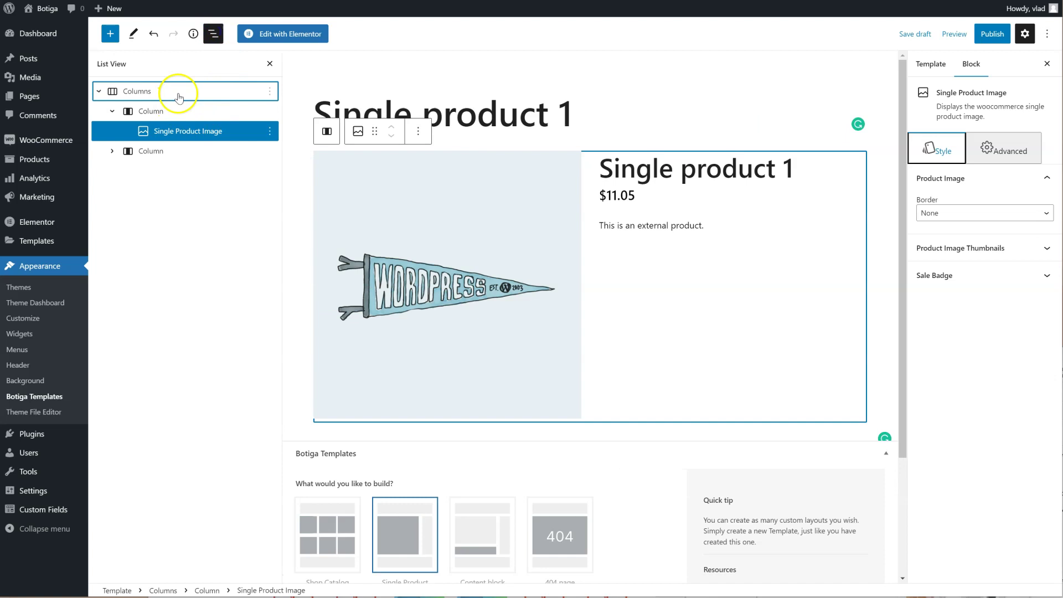
pyautogui.click(178, 96)
pyautogui.click(270, 91)
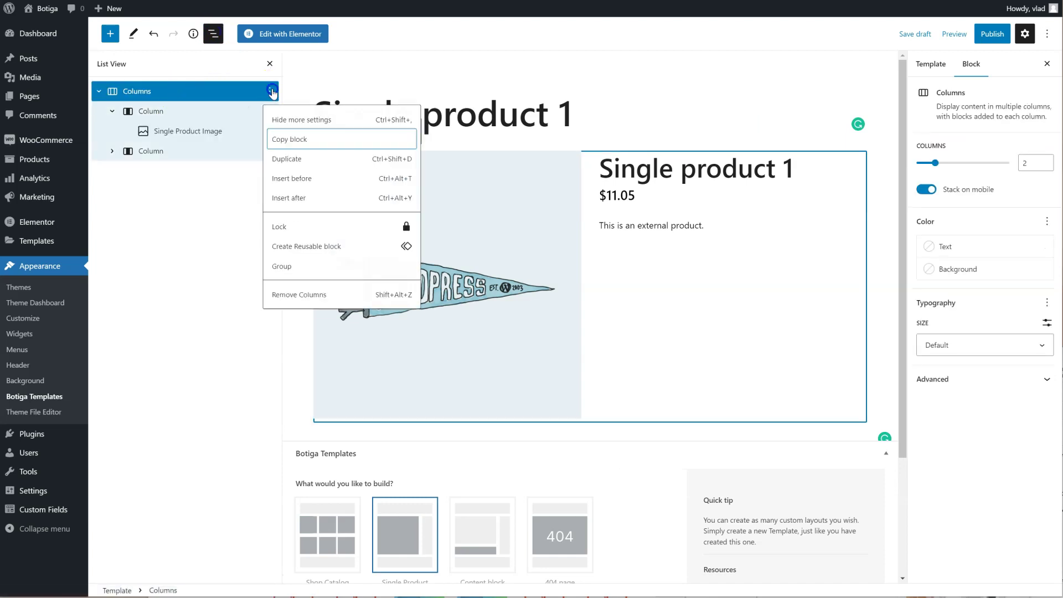
pyautogui.click(309, 205)
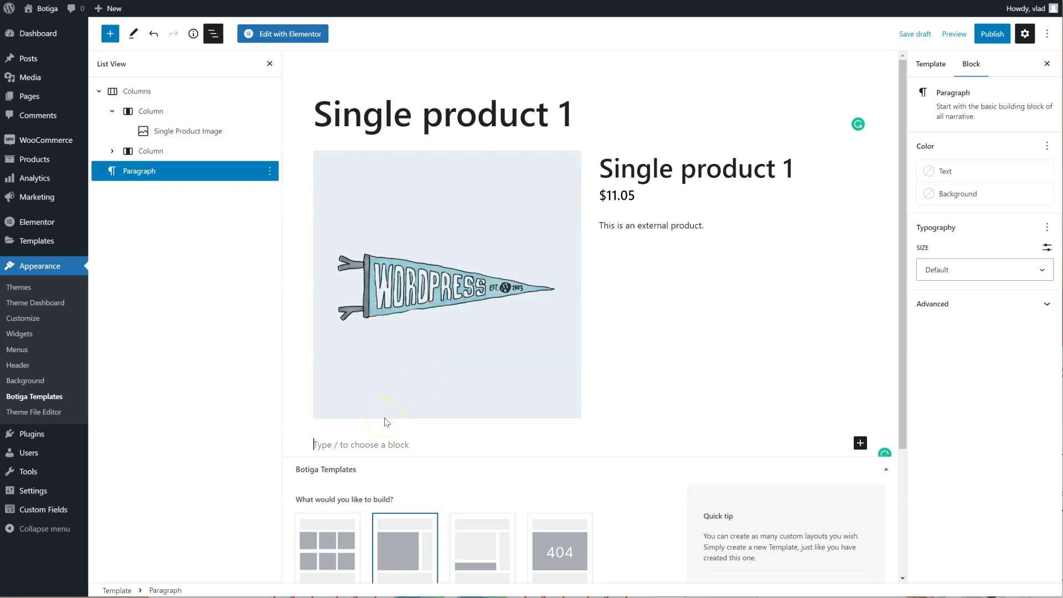
pyautogui.write('/tab')
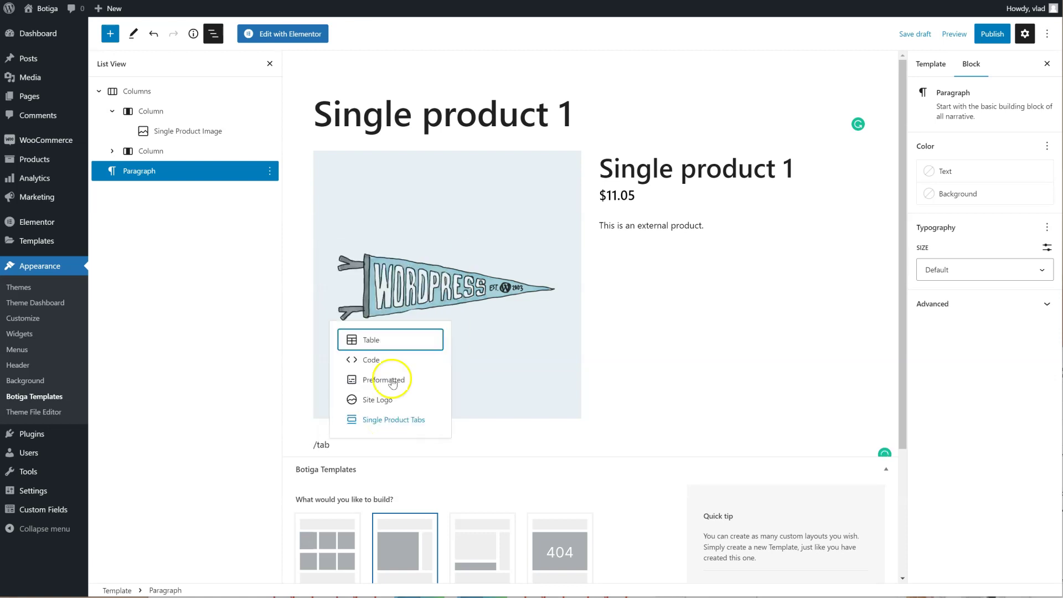
pyautogui.click(397, 421)
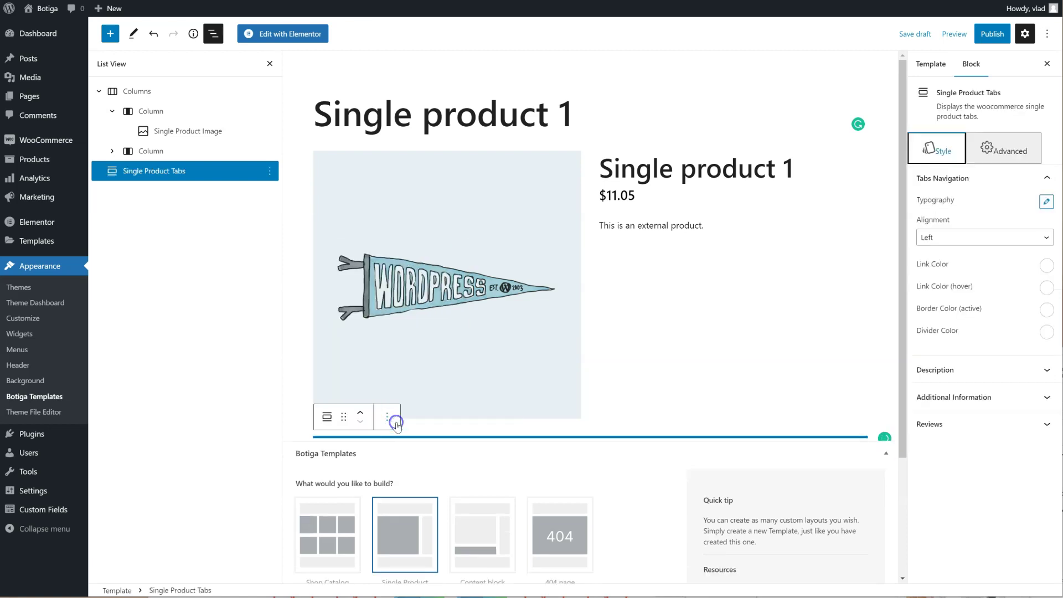
pyautogui.scroll(-2, 516, 350)
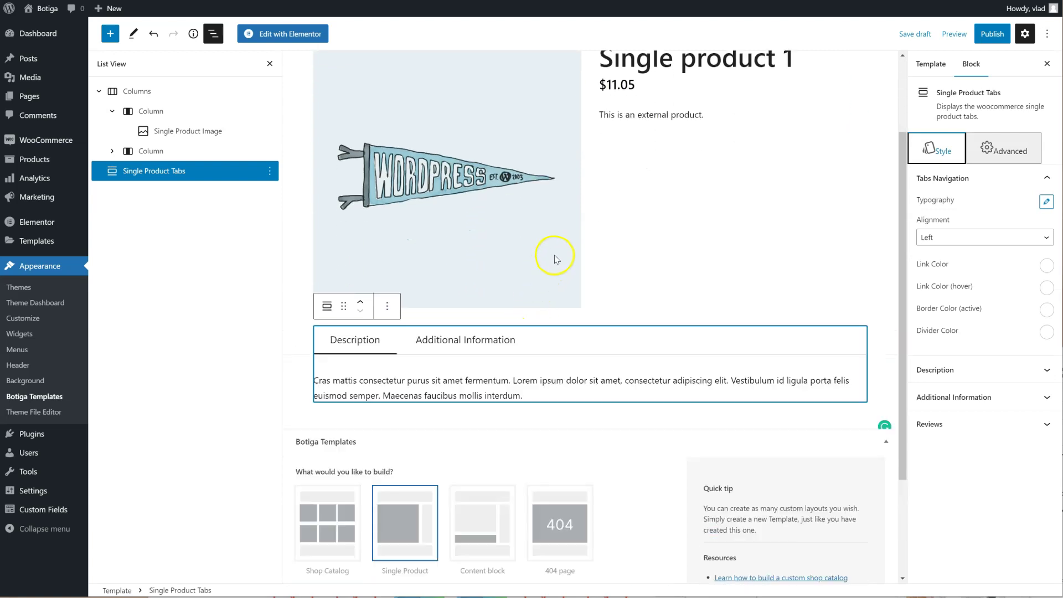
# Color the short description text dark red #BC1B1B and begin publishing the template.
pyautogui.scroll(-1, 557, 259)
pyautogui.scroll(2, 557, 265)
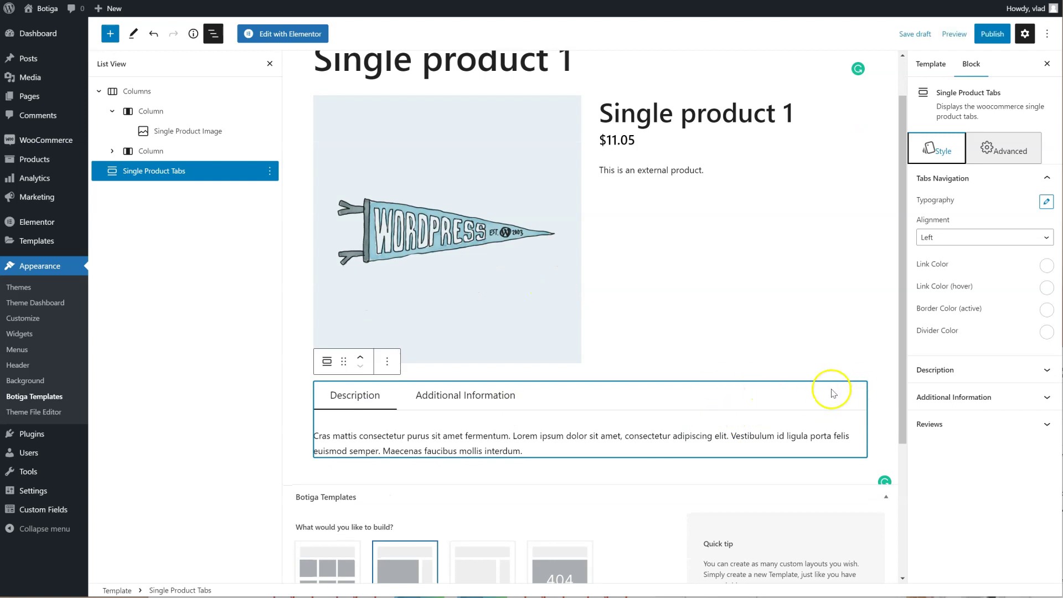
pyautogui.click(698, 170)
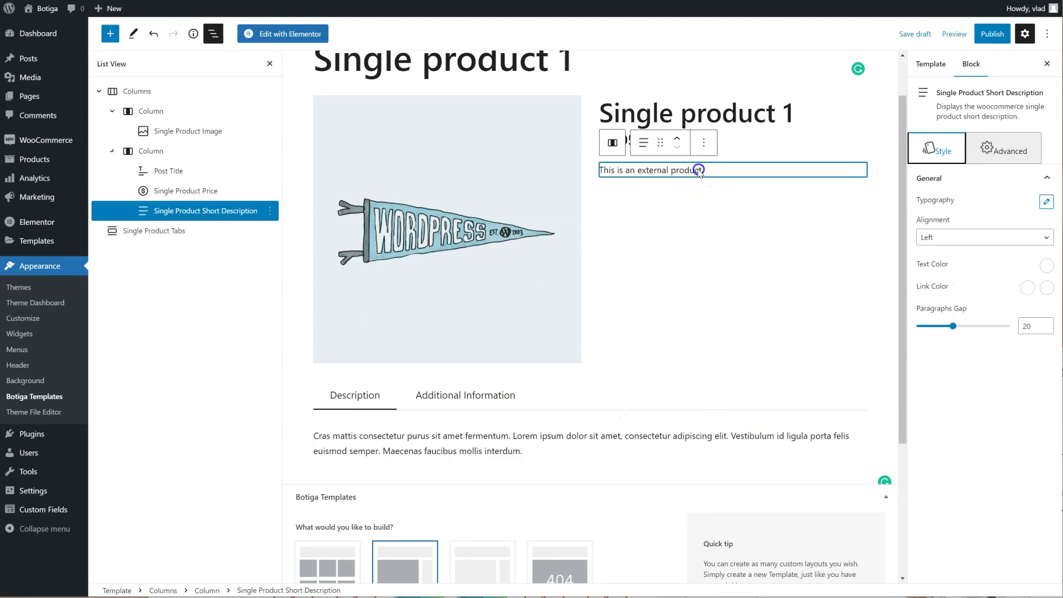
pyautogui.click(1047, 264)
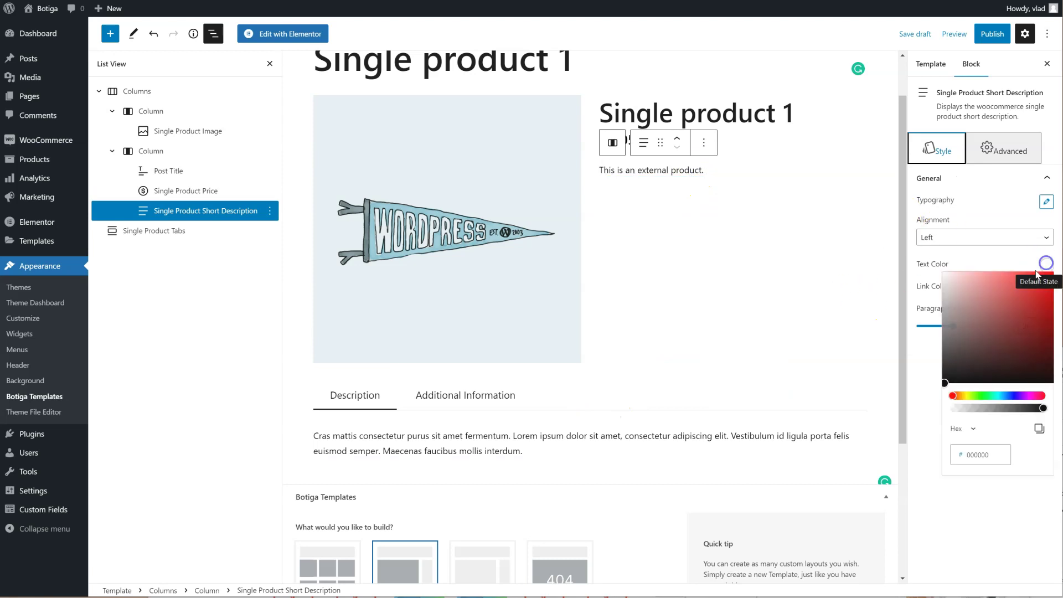
pyautogui.click(1035, 303)
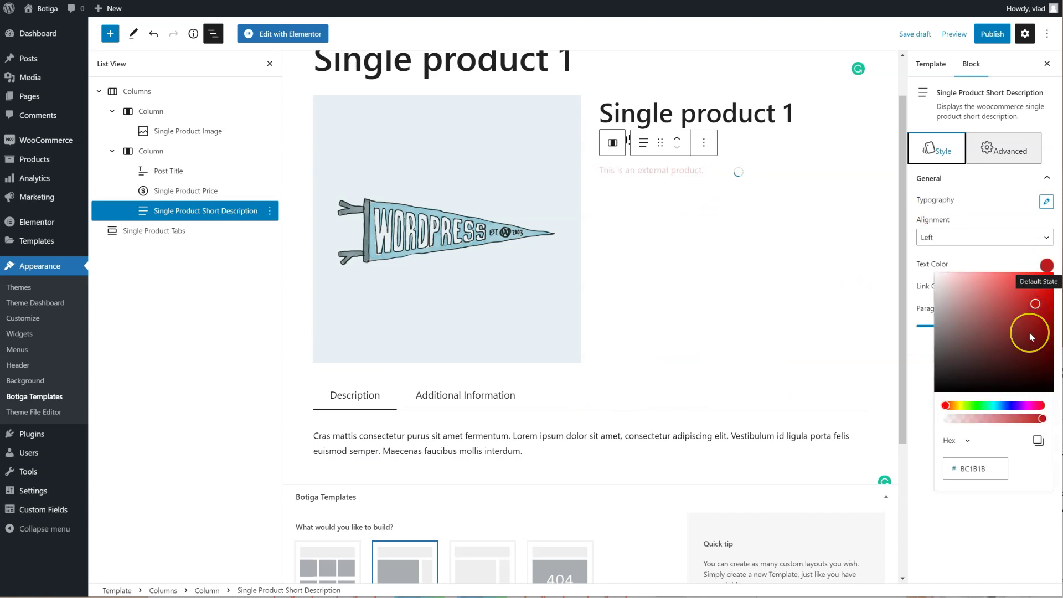
pyautogui.scroll(1, 811, 333)
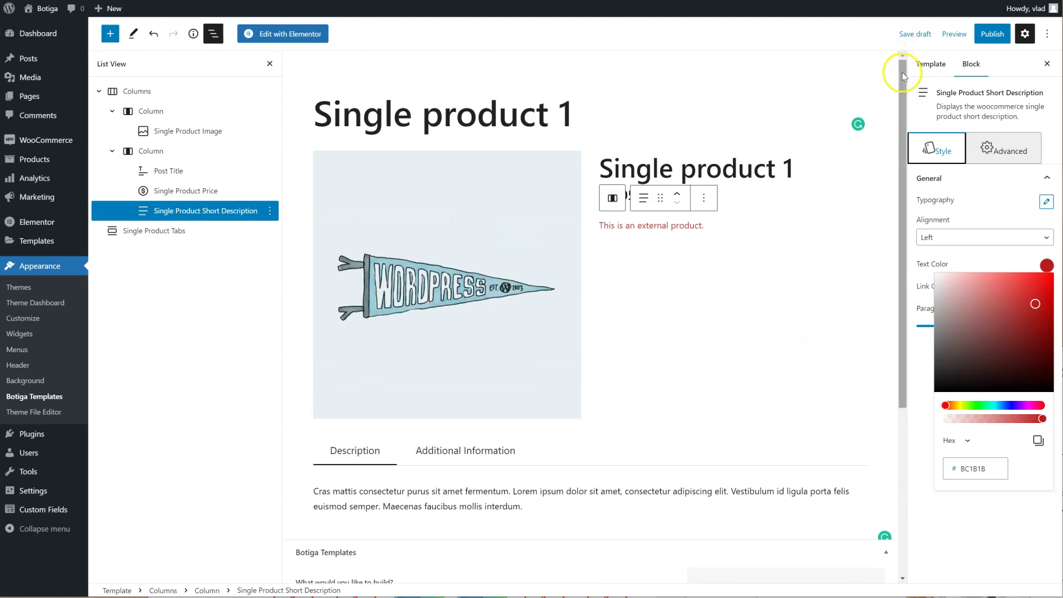
pyautogui.click(991, 35)
# Publish the template and check the red short description on the T-Shirt with Logo page.
pyautogui.click(963, 36)
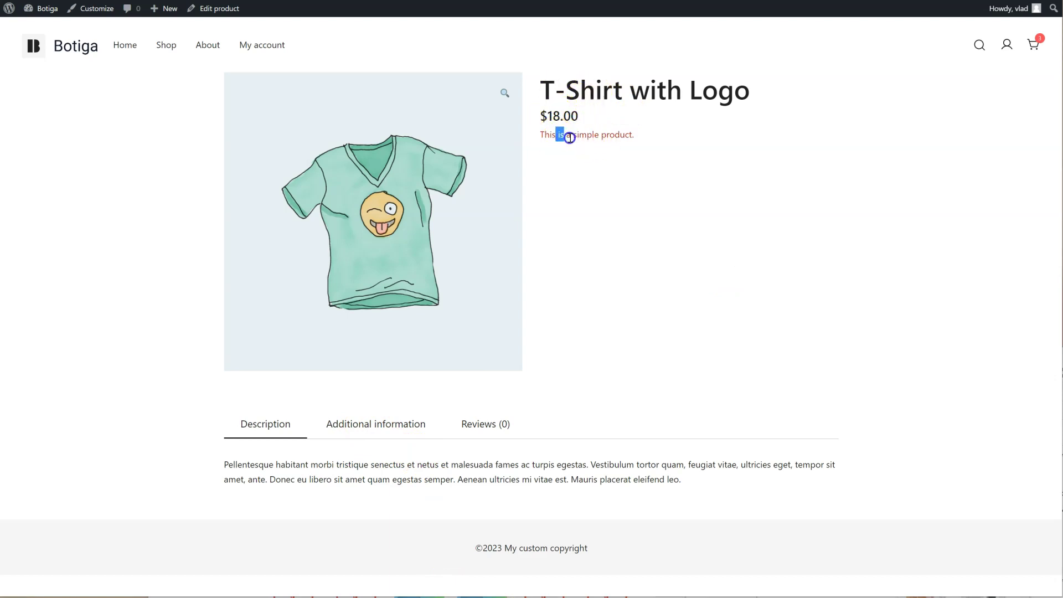
pyautogui.moveTo(570, 137); pyautogui.dragTo(652, 140)
pyautogui.click(652, 144)
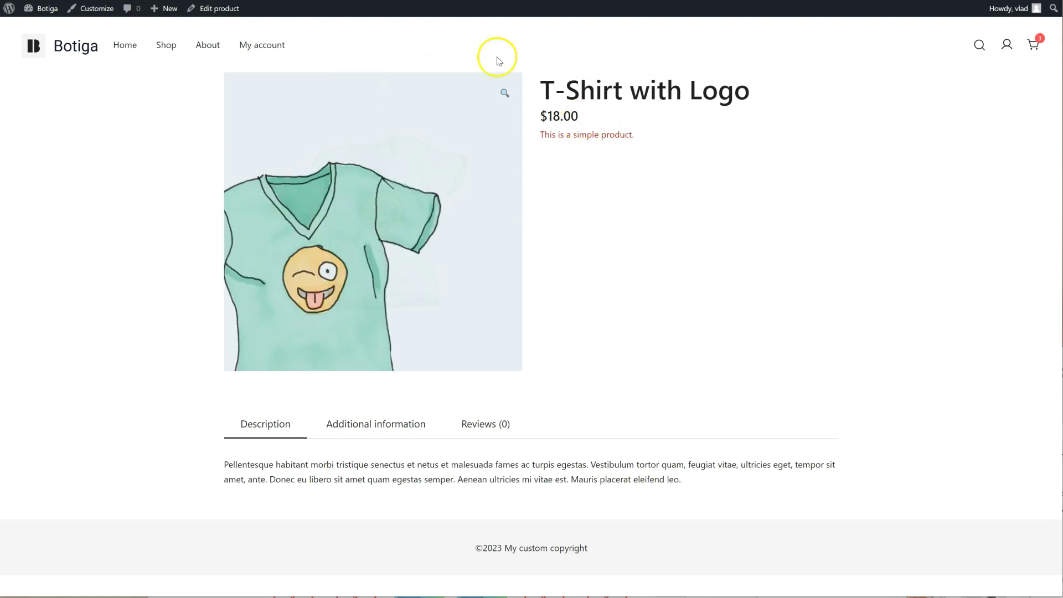
# Set the image-and-details Columns block to Align middle and update the template.
pyautogui.hotkey('ctrl', 'shift', 'Tab')
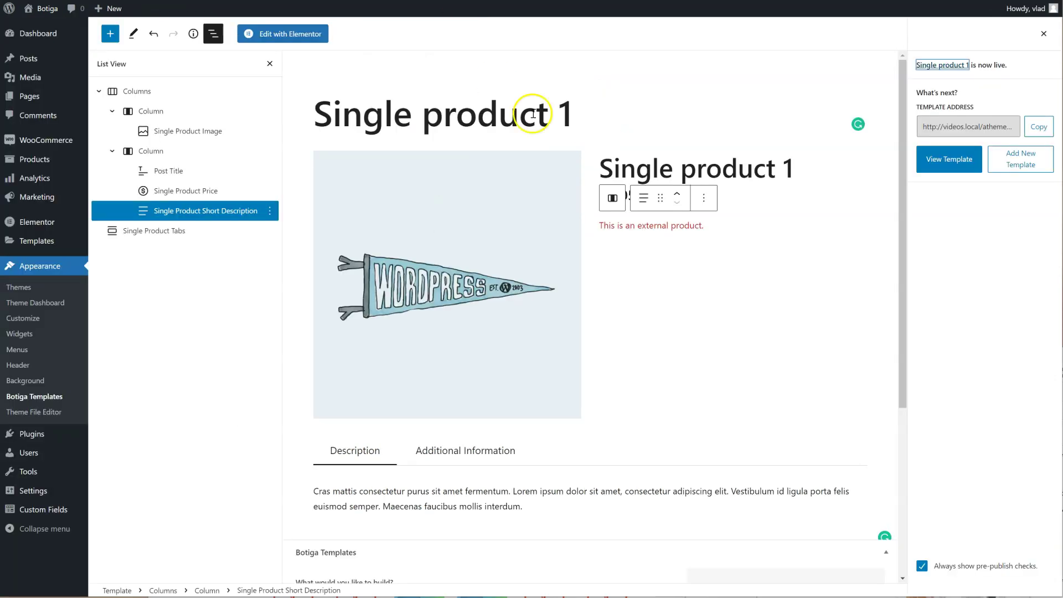
pyautogui.click(479, 210)
pyautogui.click(187, 93)
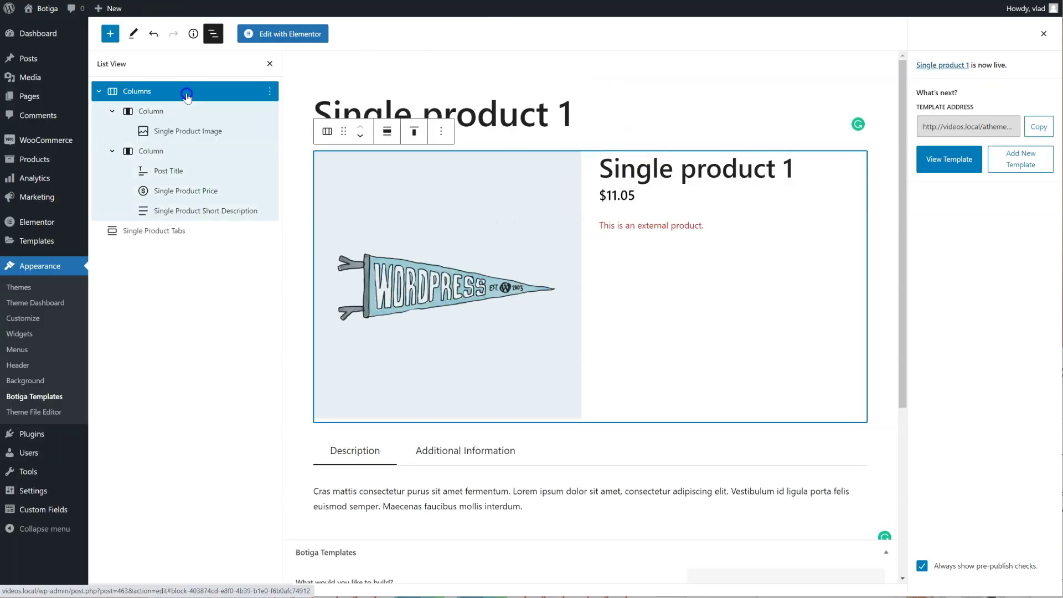
pyautogui.click(414, 131)
pyautogui.click(434, 187)
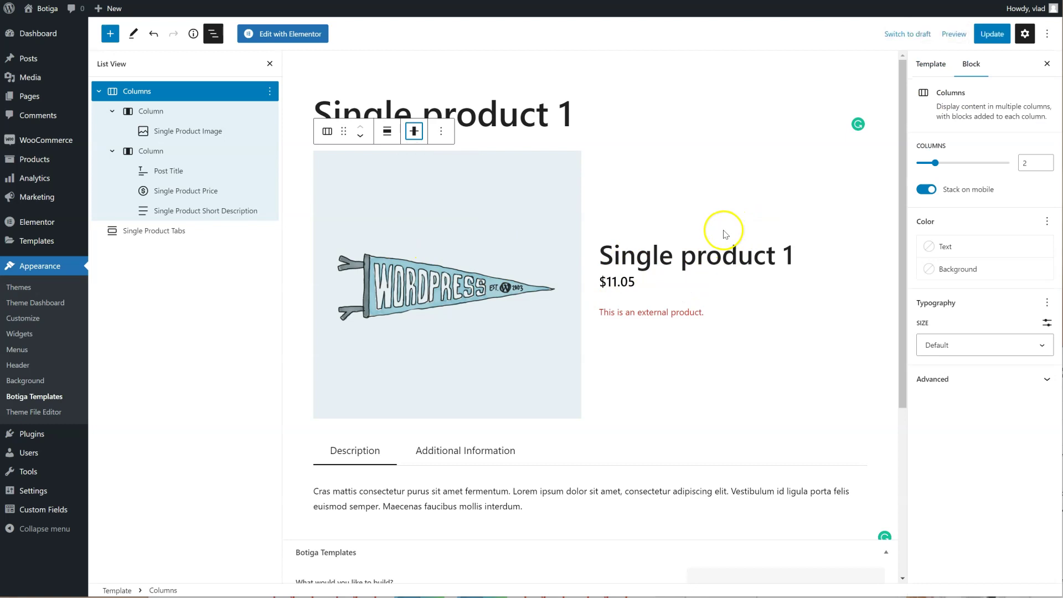
pyautogui.click(988, 40)
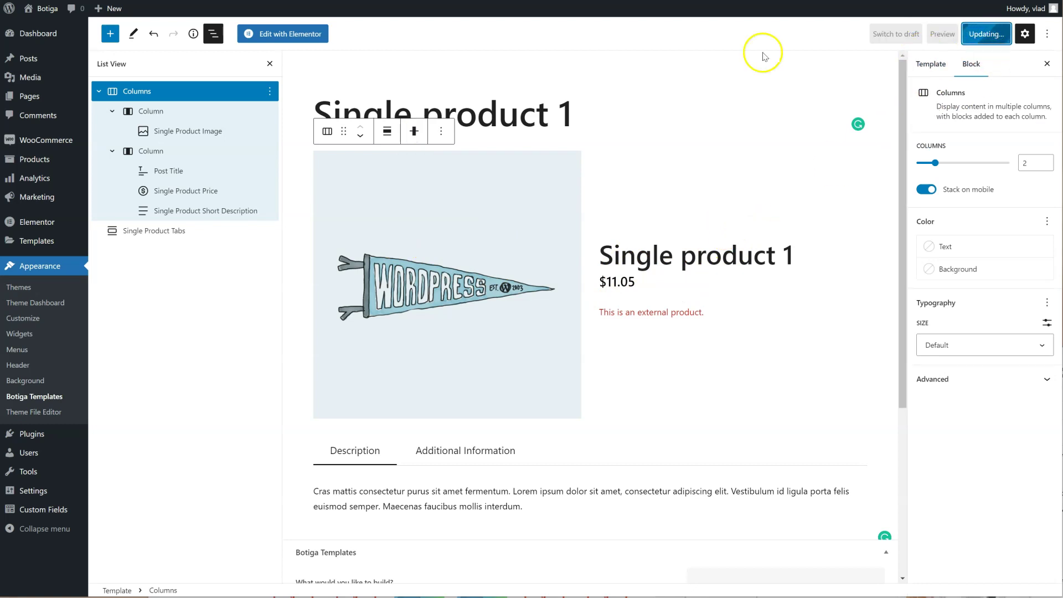
pyautogui.click(526, 1)
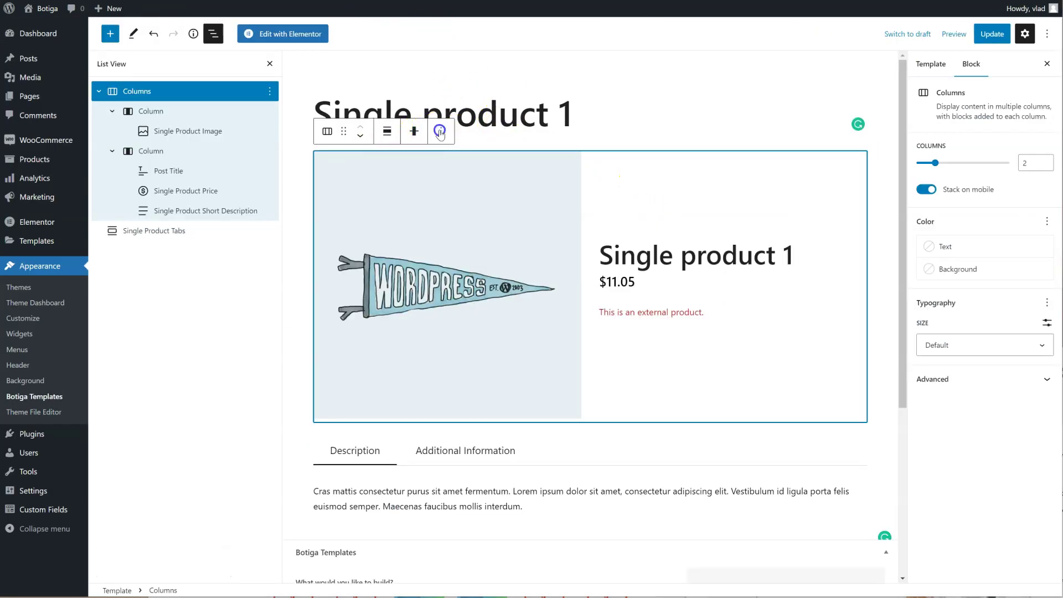
# Insert a 75 px Spacer block above the product columns.
pyautogui.click(441, 131)
pyautogui.click(489, 227)
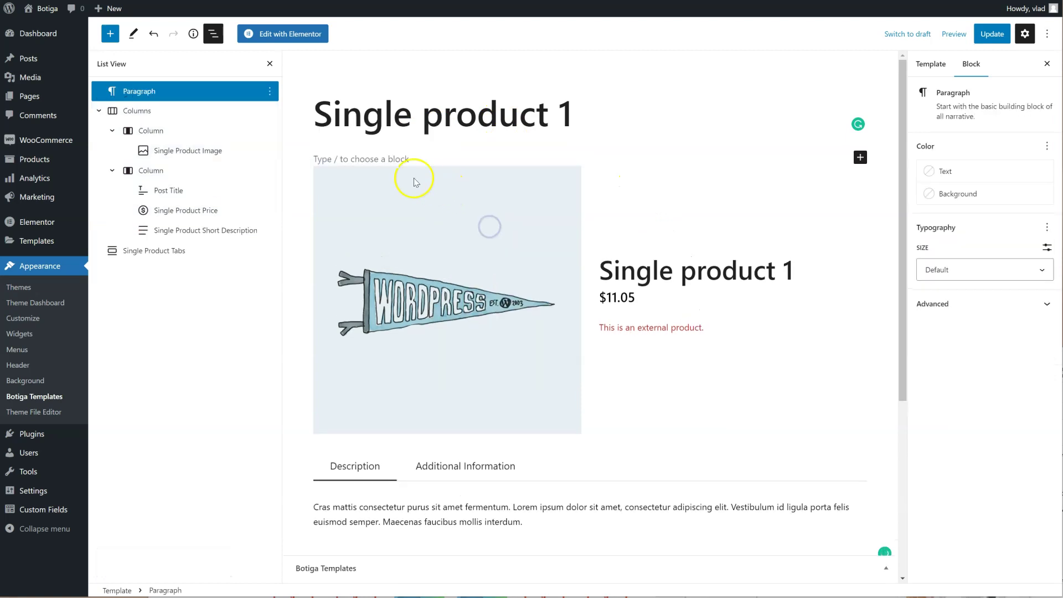
pyautogui.write('/spa')
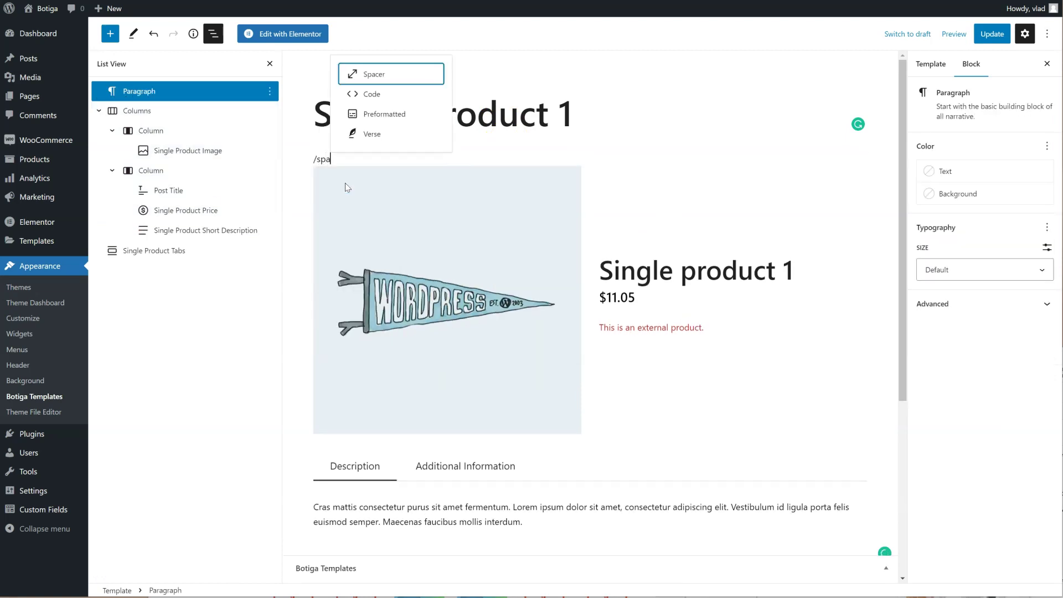
pyautogui.press('Return')
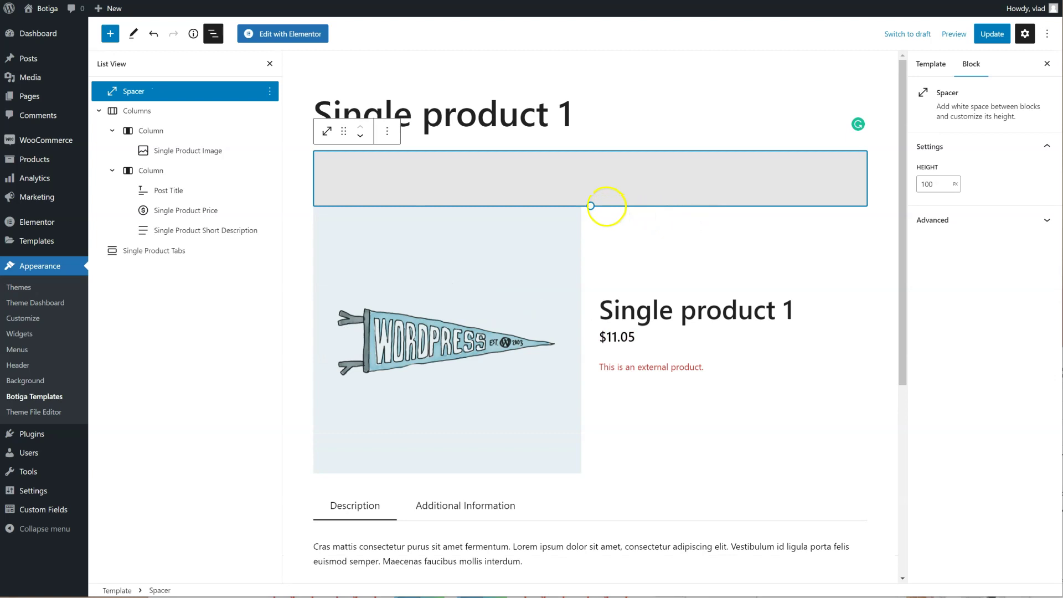
pyautogui.moveTo(591, 205); pyautogui.dragTo(591, 191)
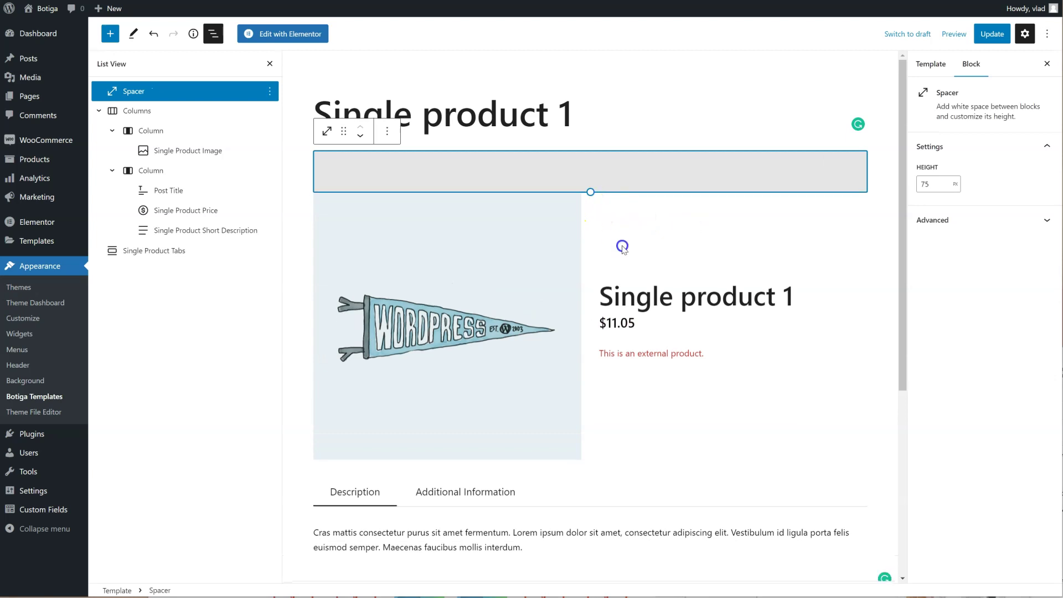
# Duplicate the spacer below the product columns and update the template.
pyautogui.click(395, 133)
pyautogui.click(429, 204)
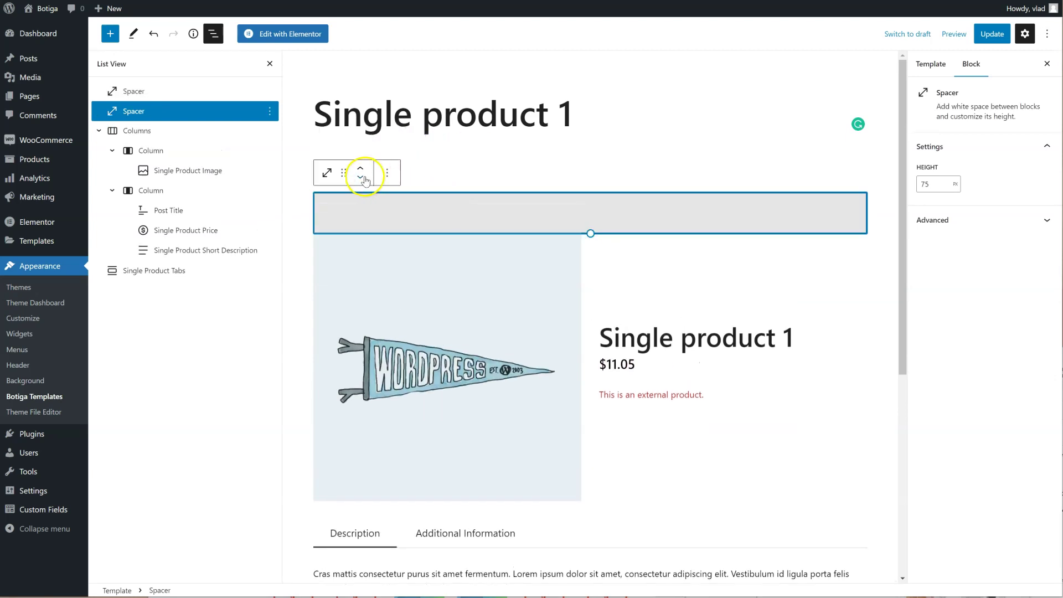
pyautogui.click(363, 177)
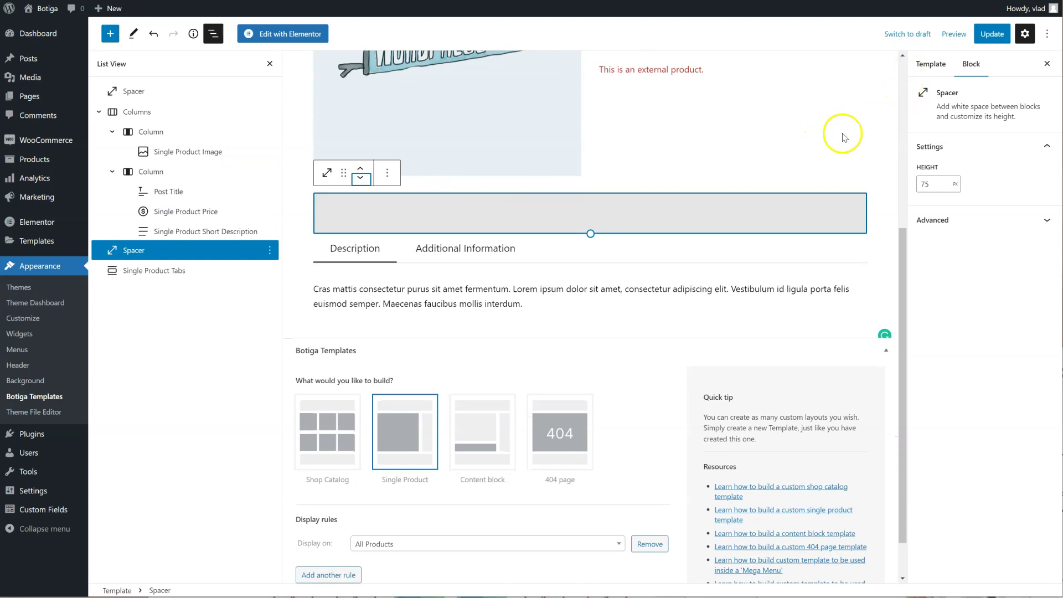
pyautogui.click(990, 34)
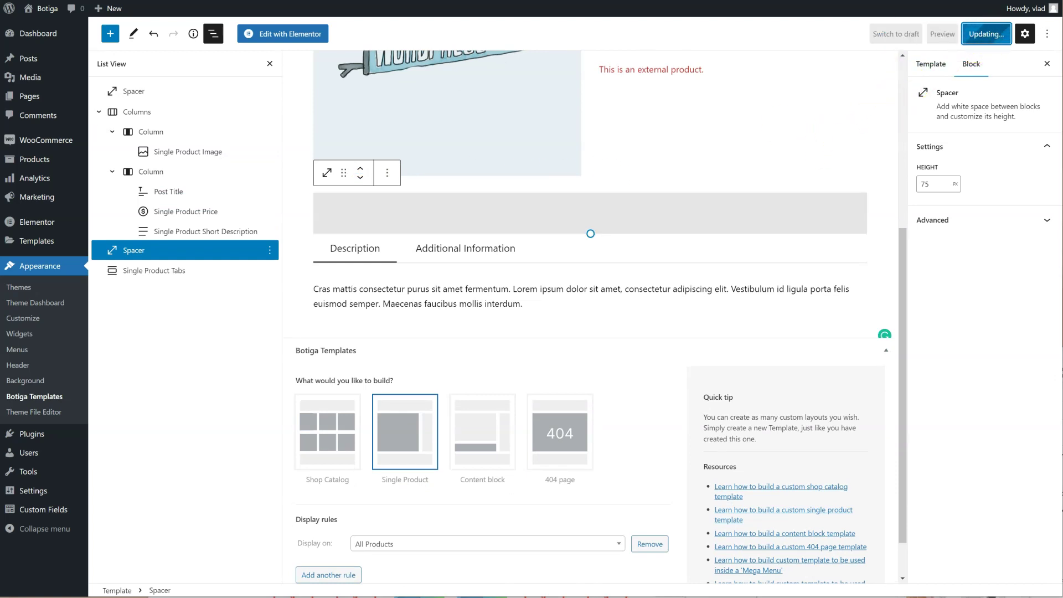
pyautogui.click(526, 1)
# Reload the T-Shirt with Logo page to check the 75 px spacing.
pyautogui.press('F5')
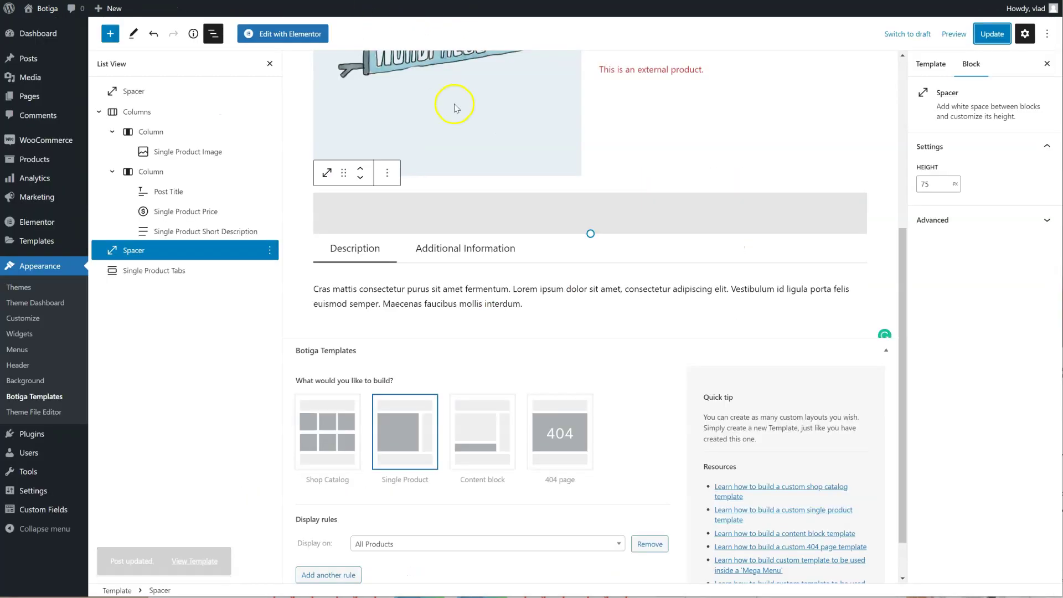
pyautogui.scroll(5, 471, 139)
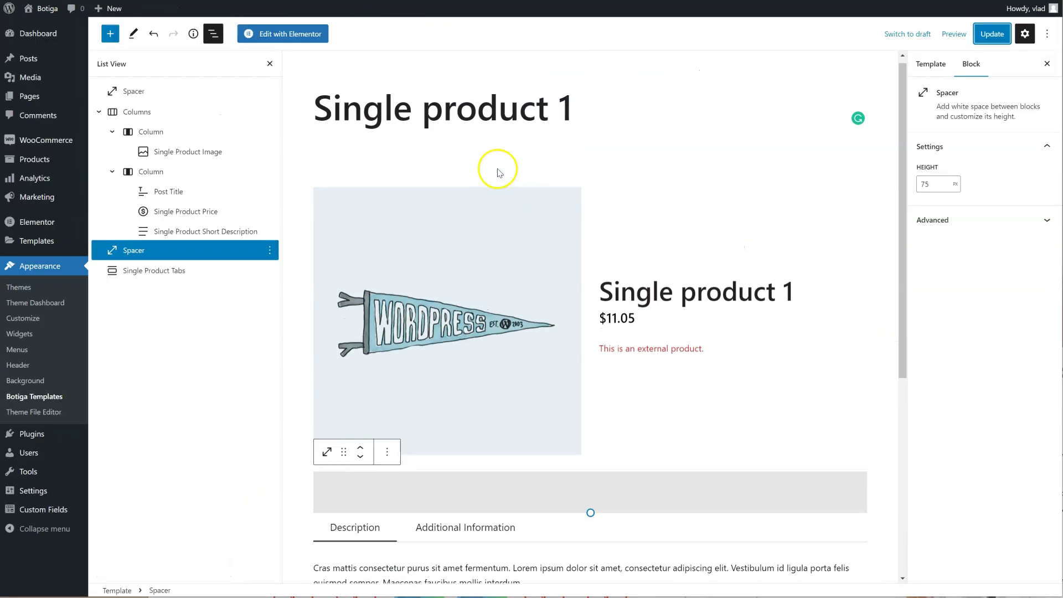
# In Elementor, replace the template's existing top section with a new one-column section.
pyautogui.click(298, 36)
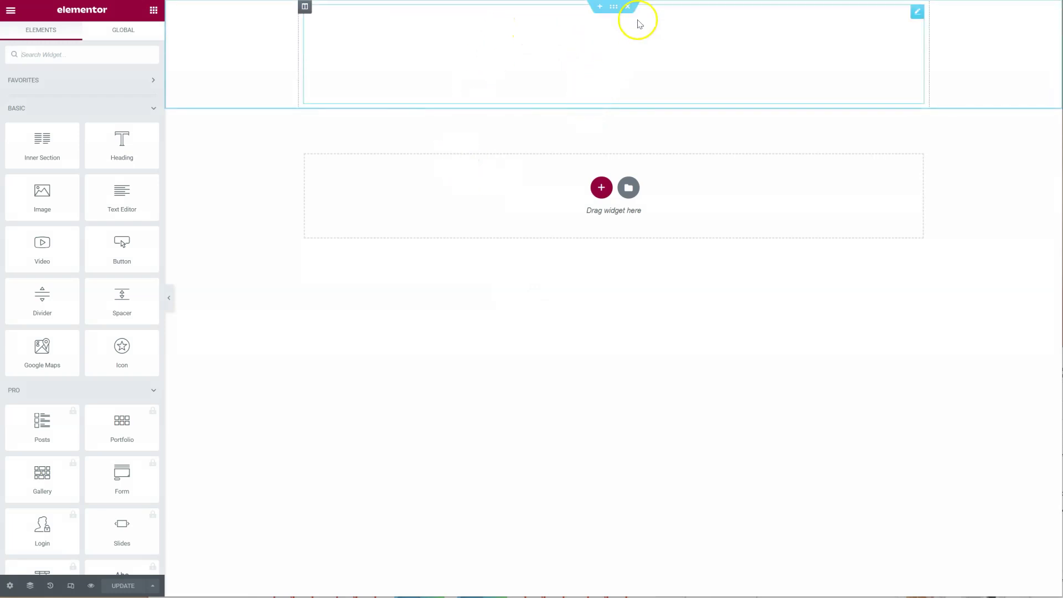
pyautogui.click(628, 7)
pyautogui.click(601, 92)
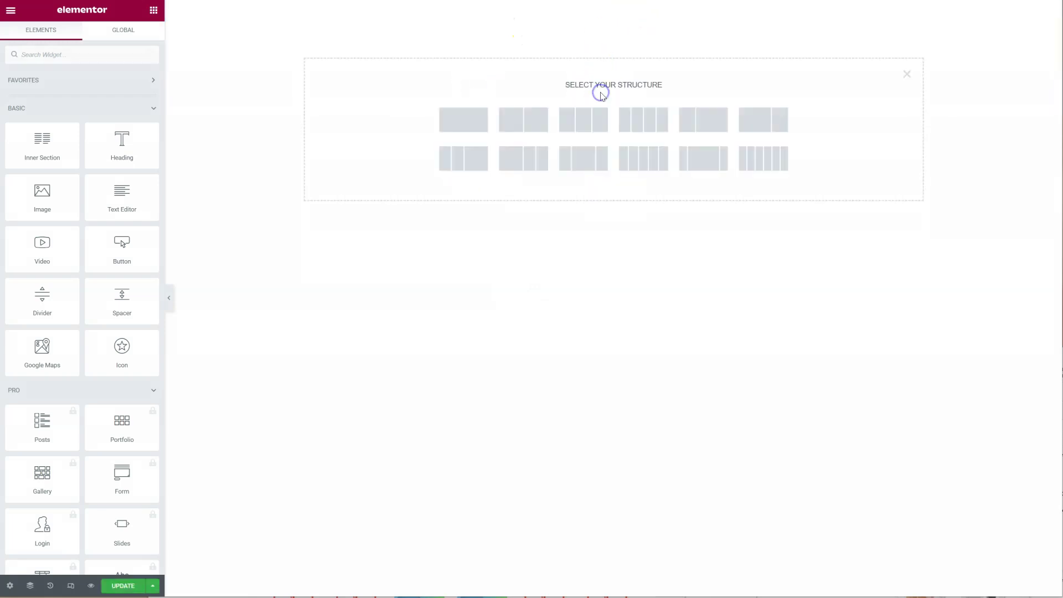
pyautogui.click(456, 120)
# Place the Single Product Image widget, then add an empty second column beside it.
pyautogui.click(153, 10)
pyautogui.scroll(-15, 69, 67)
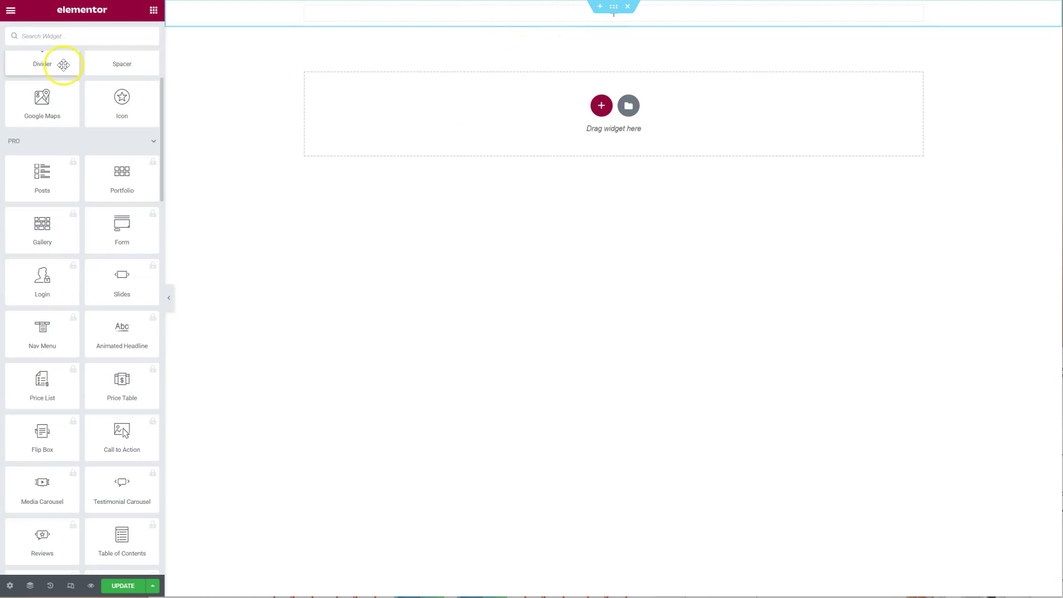
pyautogui.scroll(3, 76, 79)
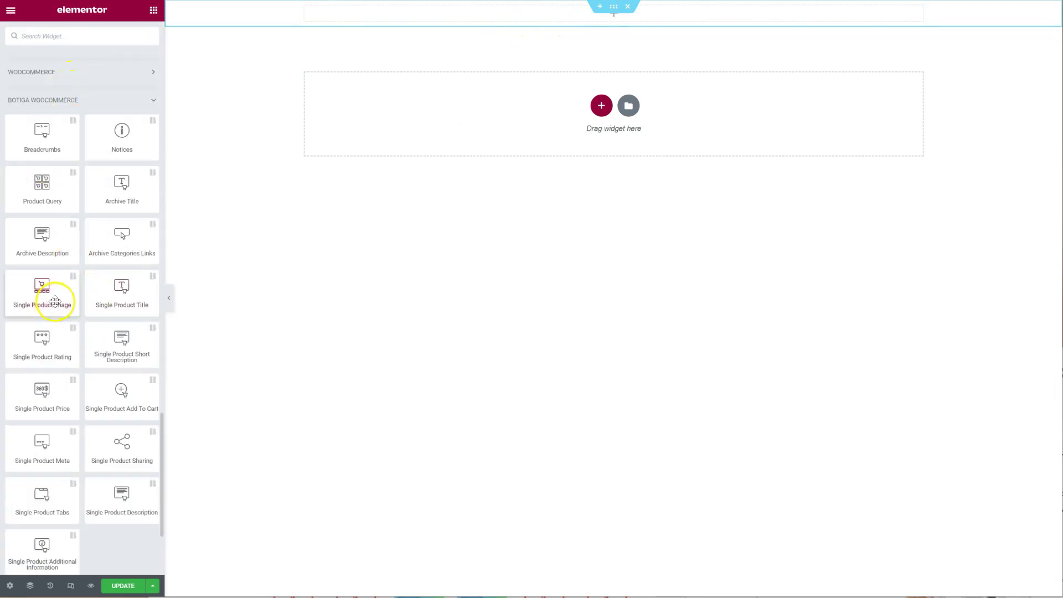
pyautogui.moveTo(43, 305); pyautogui.dragTo(476, 12)
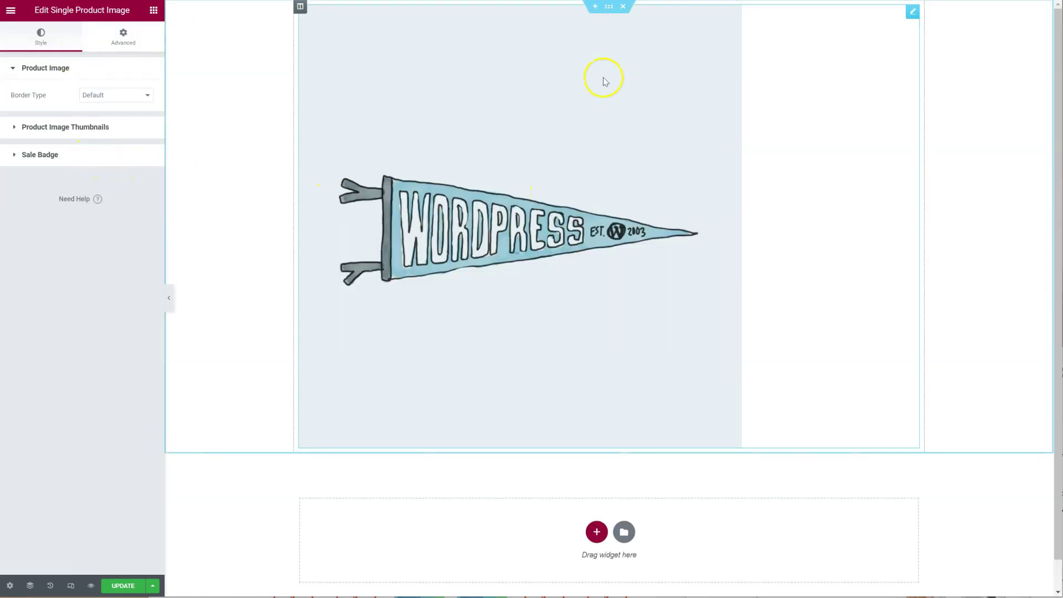
pyautogui.rightClick(303, 7)
pyautogui.click(333, 43)
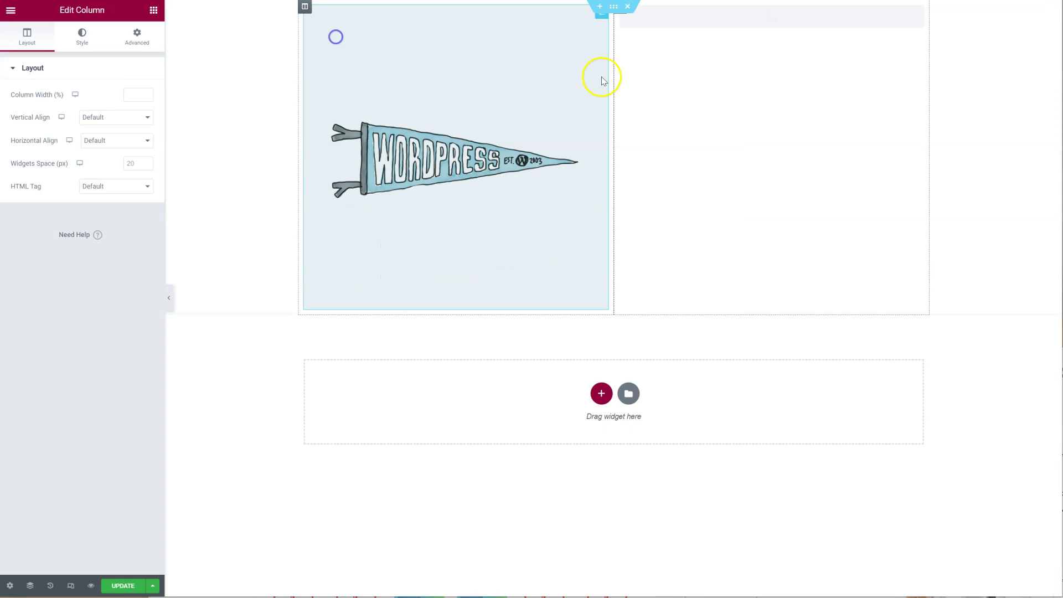
pyautogui.rightClick(690, 20)
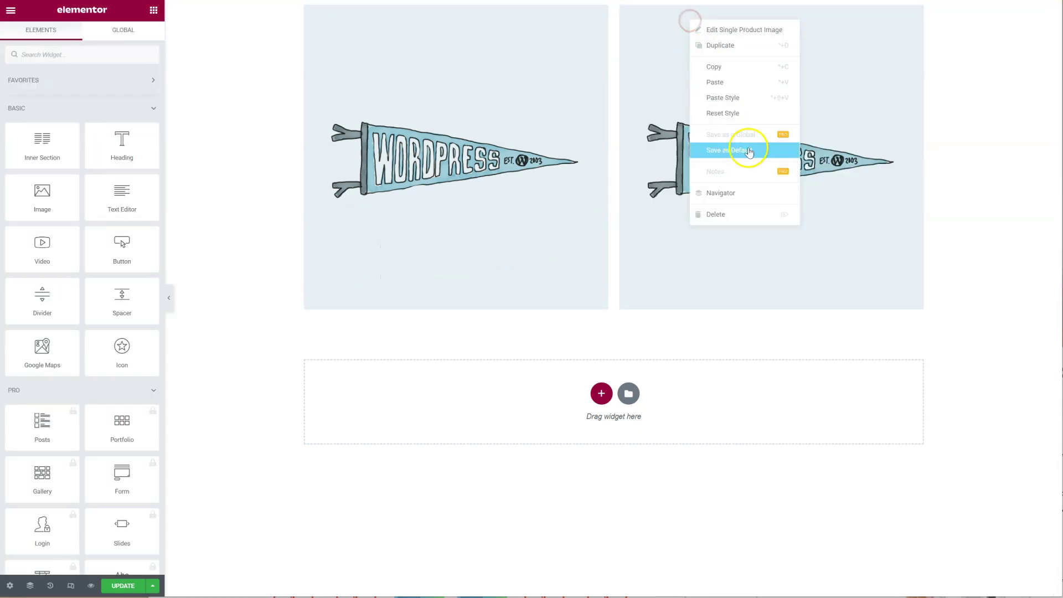
pyautogui.click(737, 215)
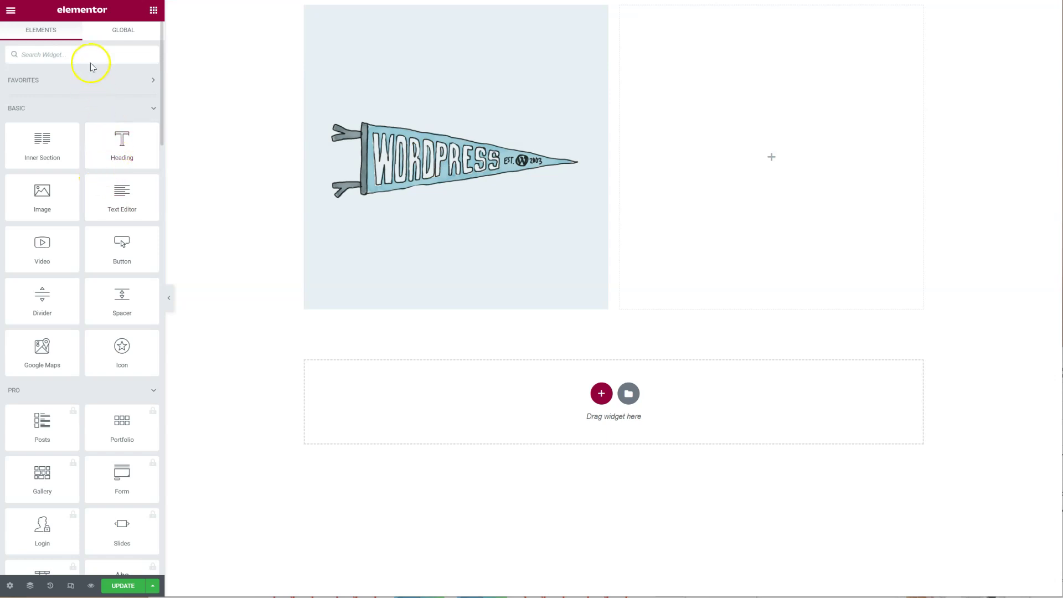
# Add the product title and the price below it in the right column.
pyautogui.scroll(-8, 103, 166)
pyautogui.scroll(-10, 105, 166)
pyautogui.scroll(2, 102, 164)
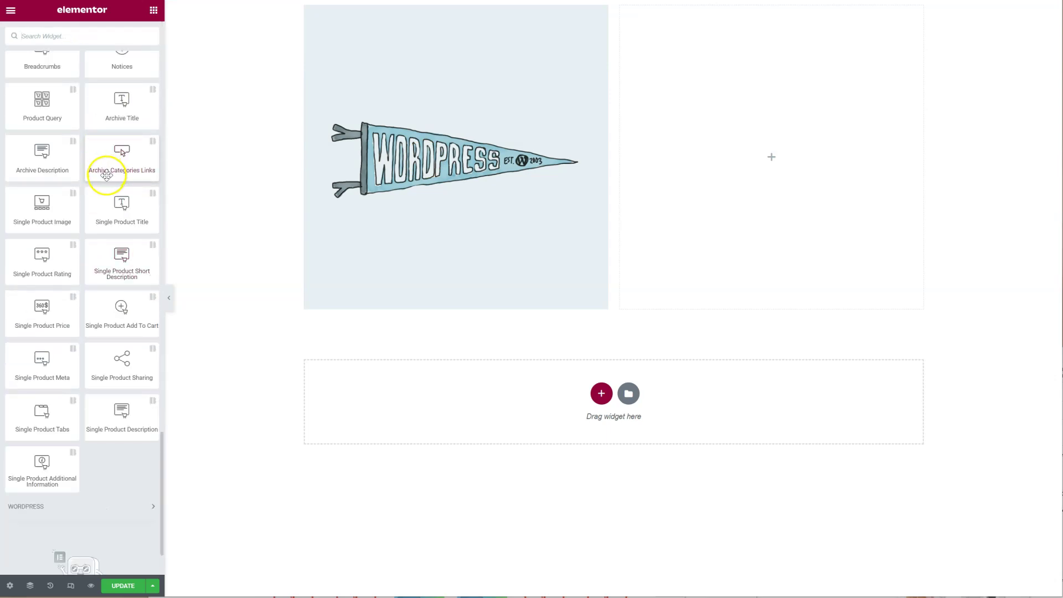
pyautogui.moveTo(133, 199); pyautogui.dragTo(806, 158)
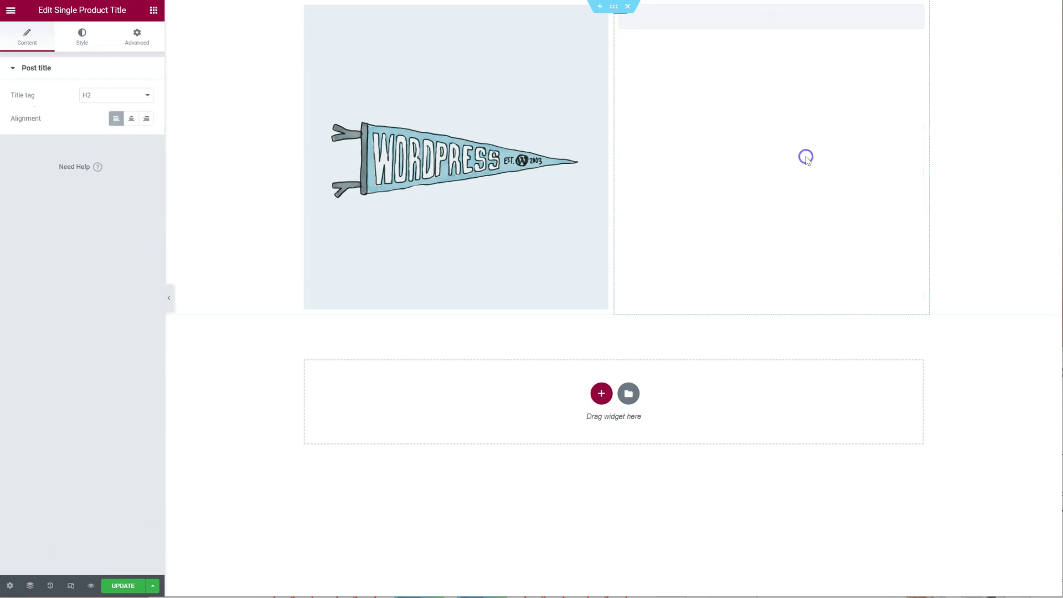
pyautogui.click(153, 11)
pyautogui.click(155, 108)
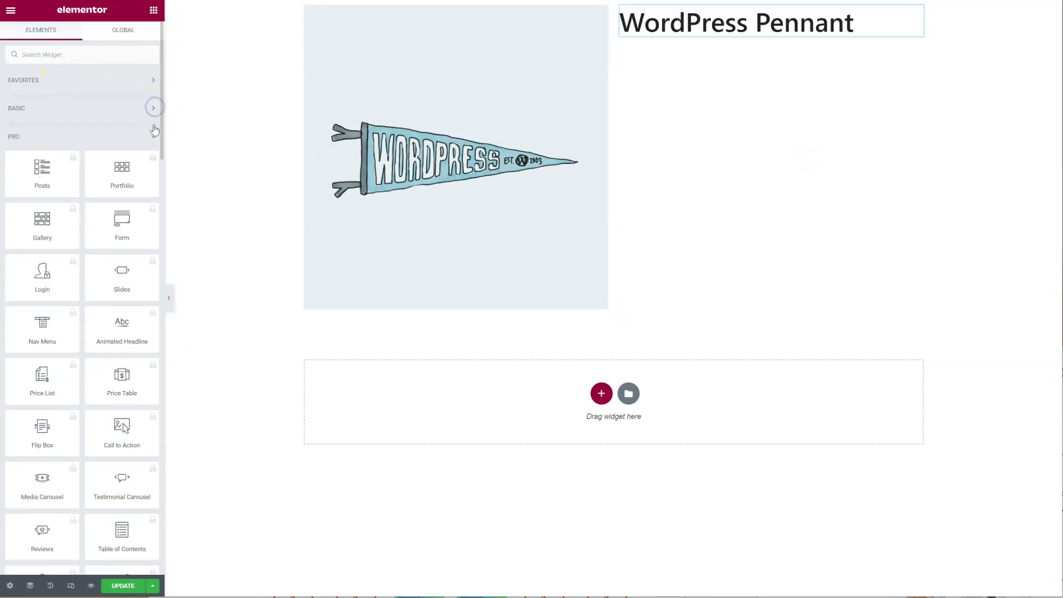
pyautogui.click(154, 136)
pyautogui.click(155, 164)
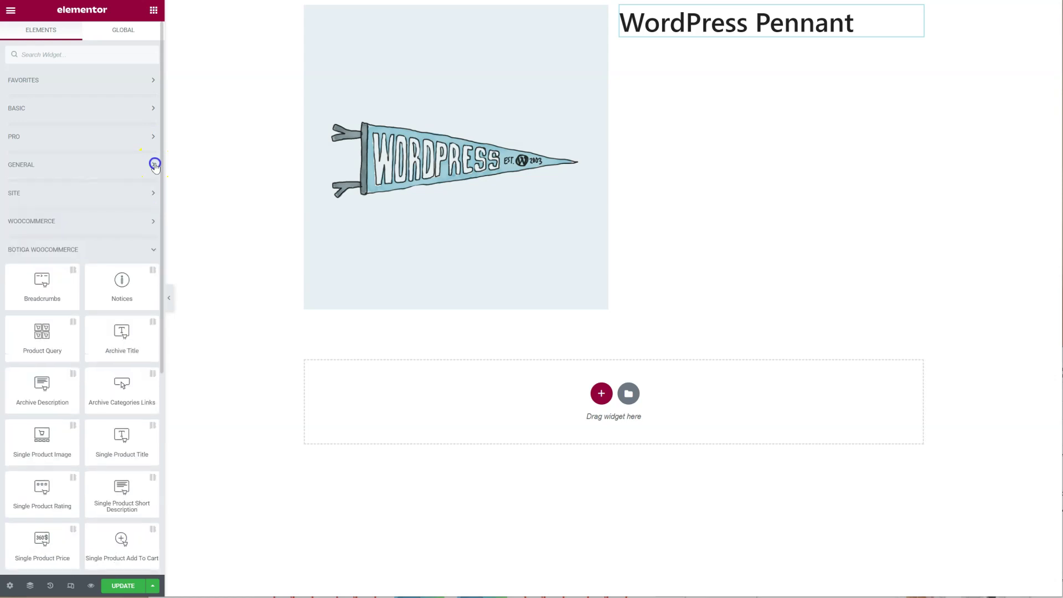
pyautogui.scroll(-3, 117, 285)
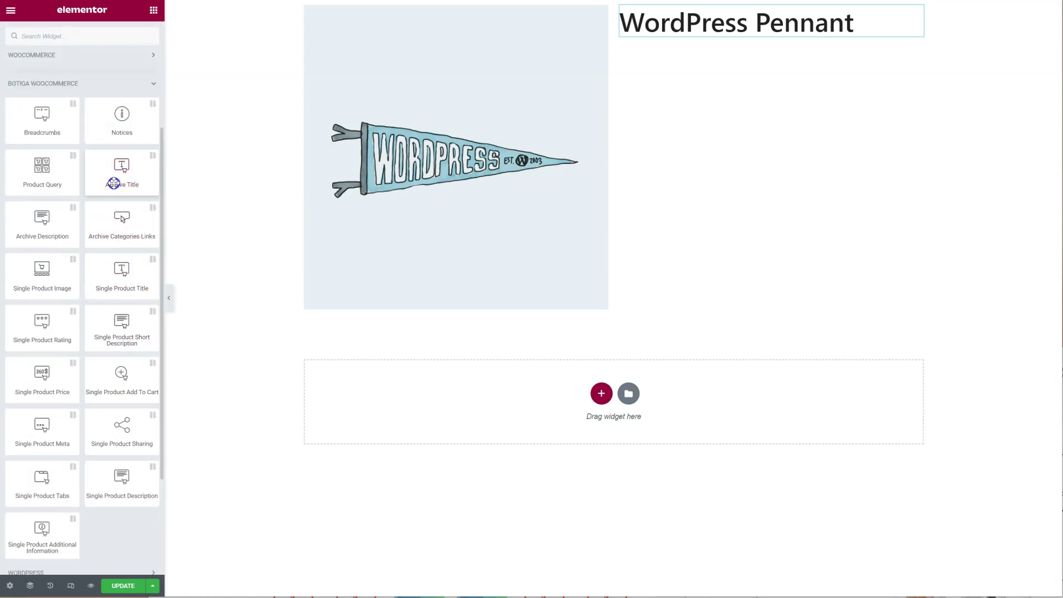
pyautogui.moveTo(58, 383); pyautogui.dragTo(831, 40)
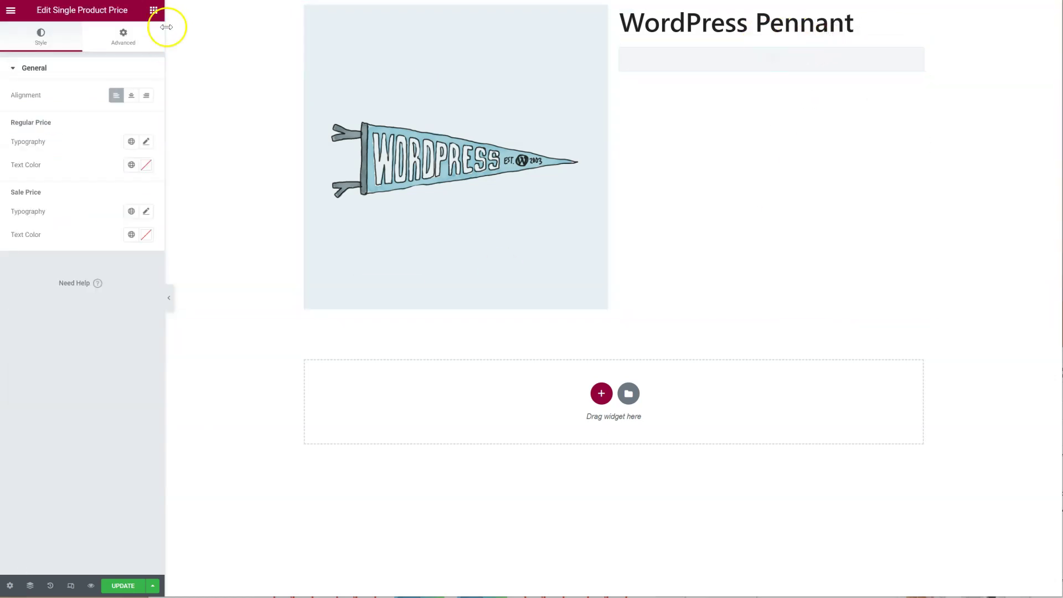
# Stack the add-to-cart button, product description and Single Product Sharing under the price.
pyautogui.click(153, 10)
pyautogui.scroll(-6, 129, 390)
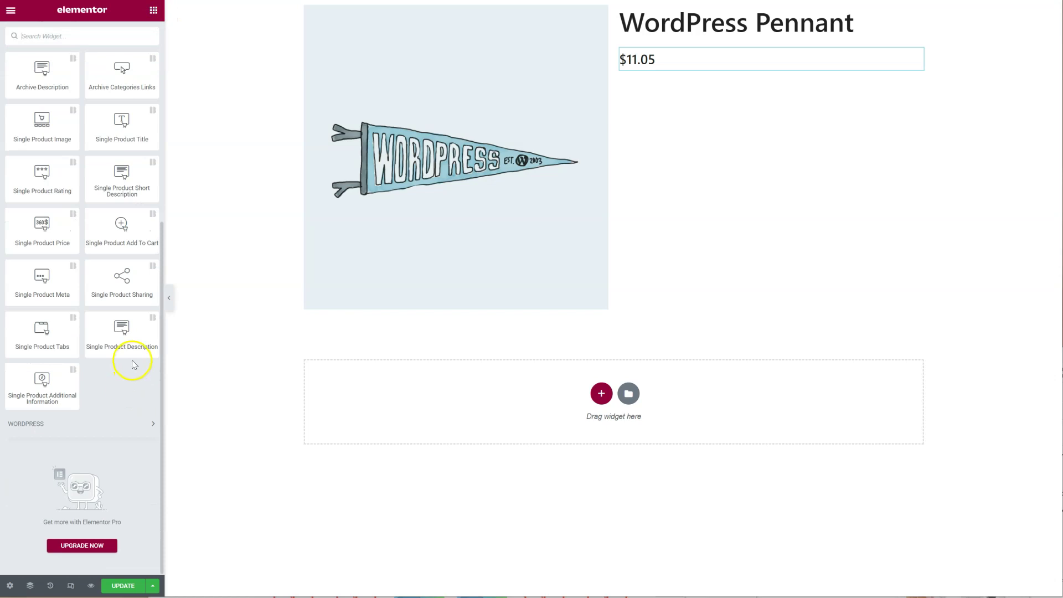
pyautogui.moveTo(123, 235); pyautogui.dragTo(732, 71)
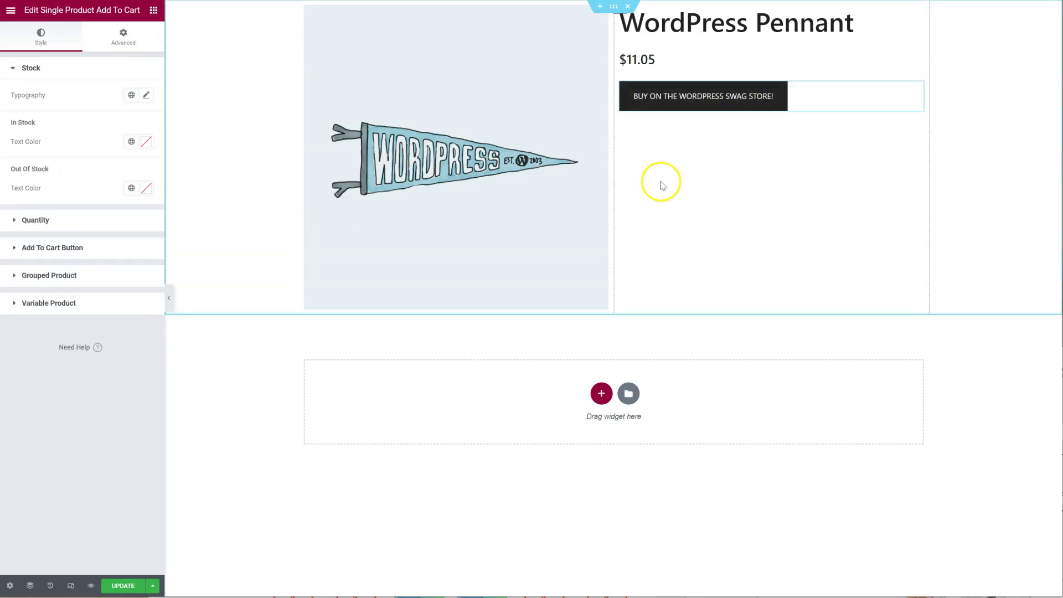
pyautogui.click(153, 10)
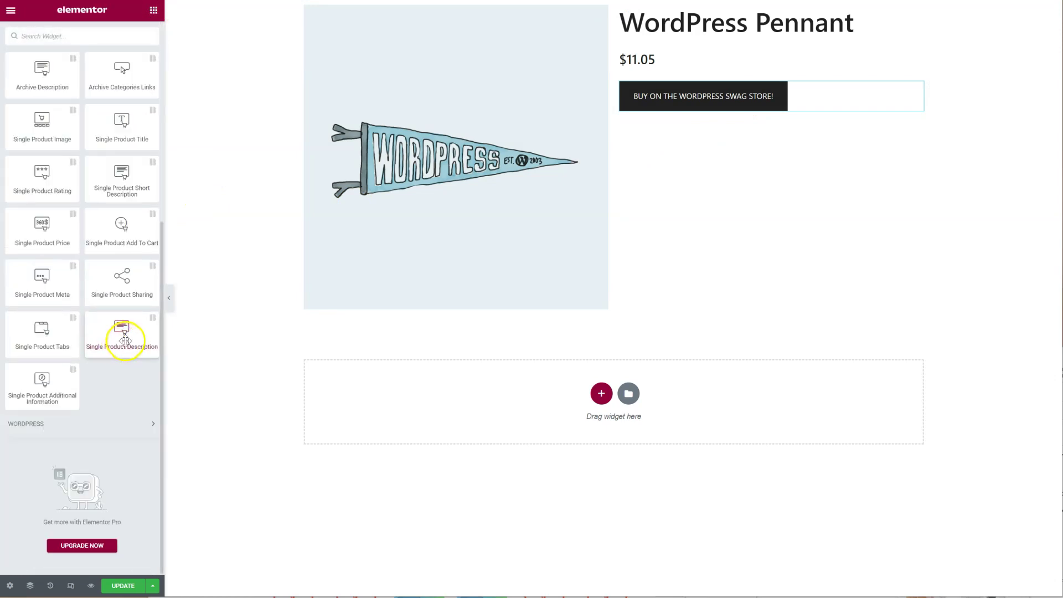
pyautogui.scroll(2, 124, 355)
pyautogui.moveTo(140, 395); pyautogui.dragTo(802, 136)
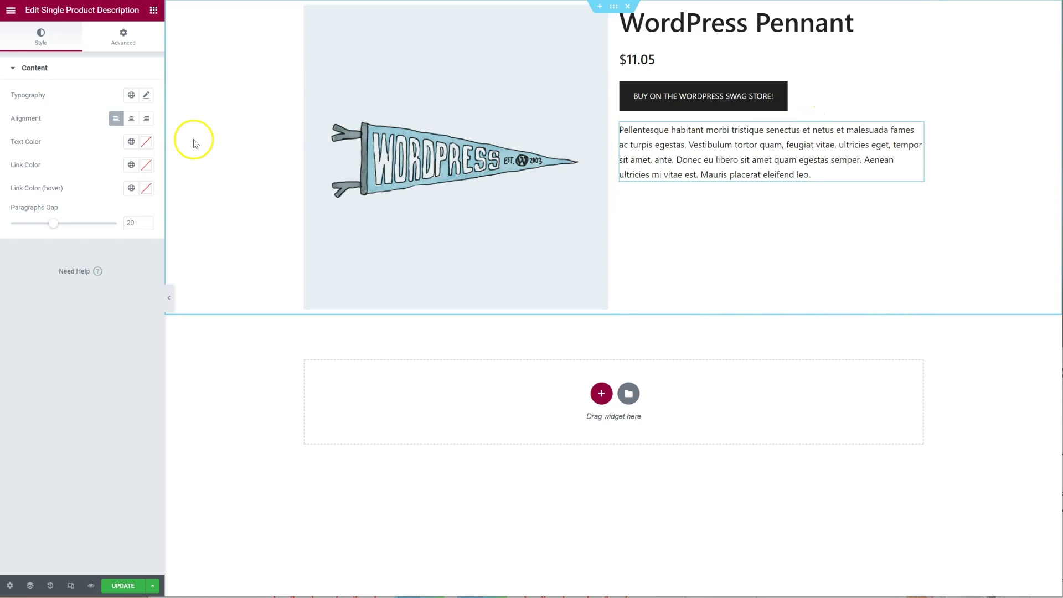
pyautogui.click(155, 17)
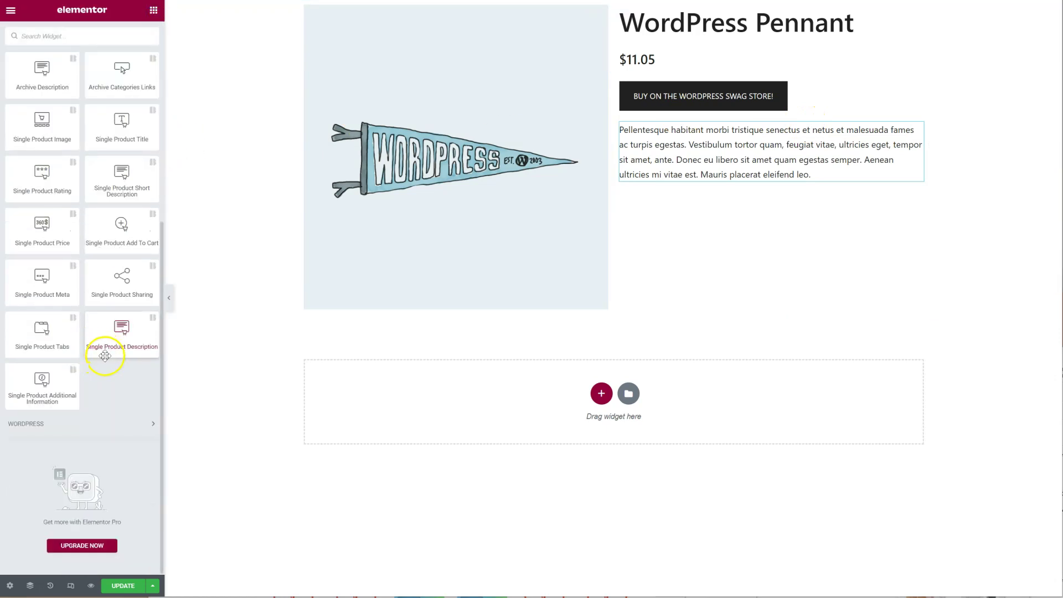
pyautogui.moveTo(123, 291); pyautogui.dragTo(807, 206)
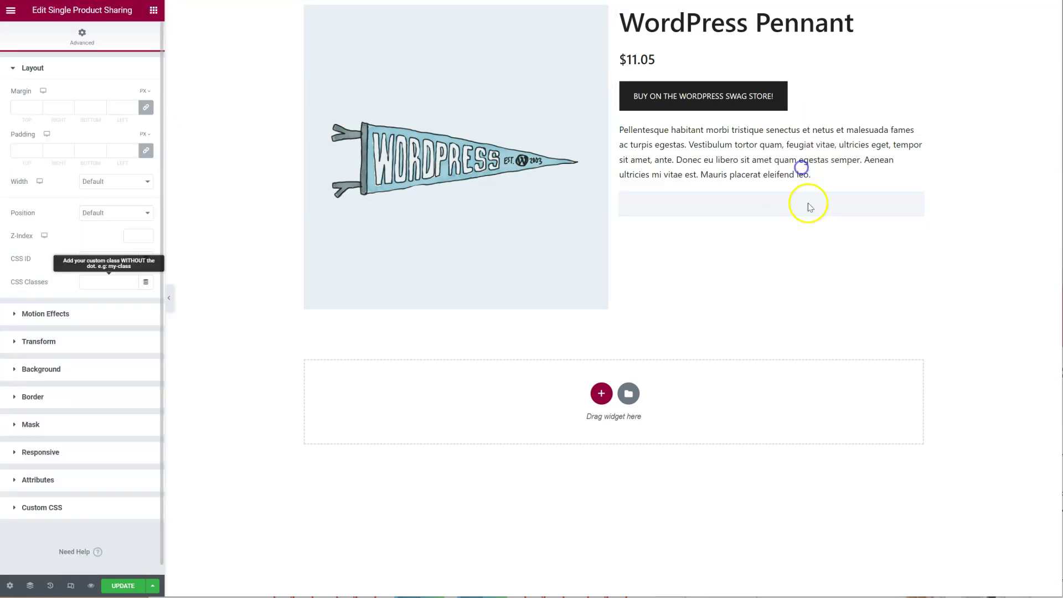
# Add a one-column section below the product with the Single Product Tabs widget.
pyautogui.click(597, 397)
pyautogui.click(470, 422)
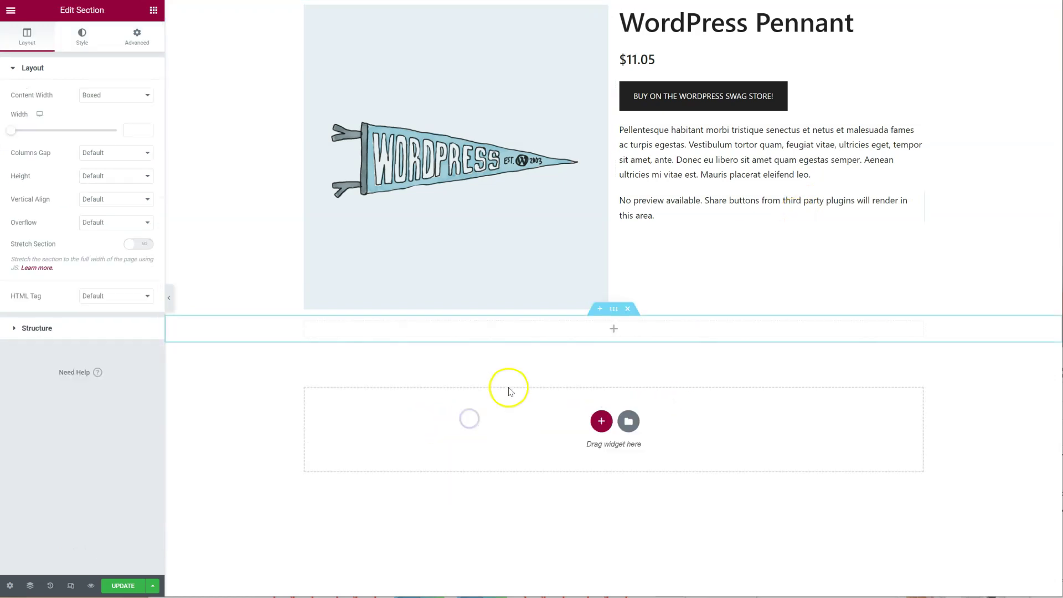
pyautogui.click(154, 10)
pyautogui.scroll(-5, 90, 403)
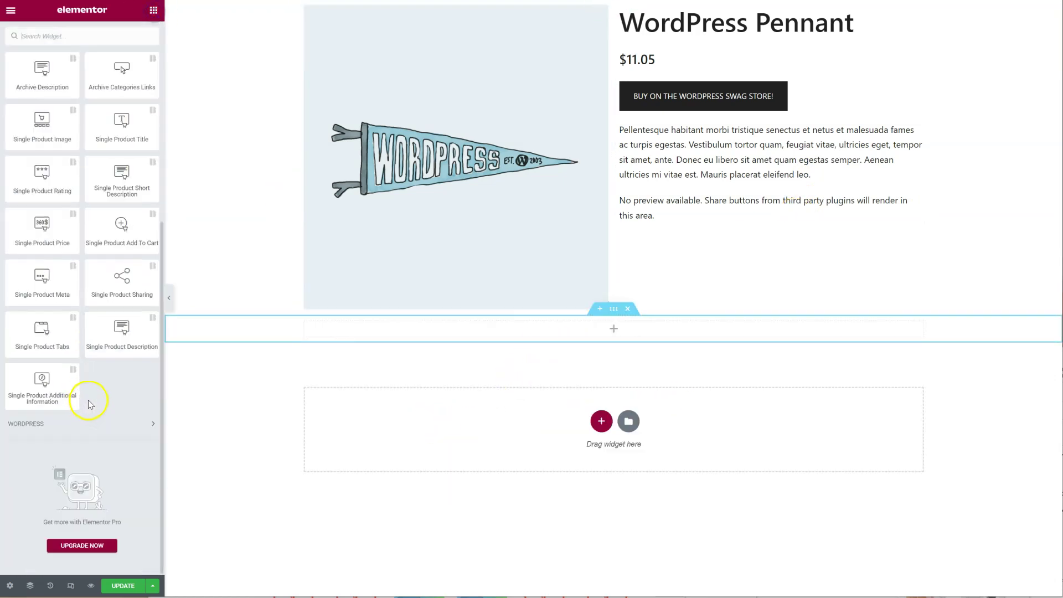
pyautogui.scroll(2, 91, 394)
pyautogui.moveTo(71, 416); pyautogui.dragTo(541, 338)
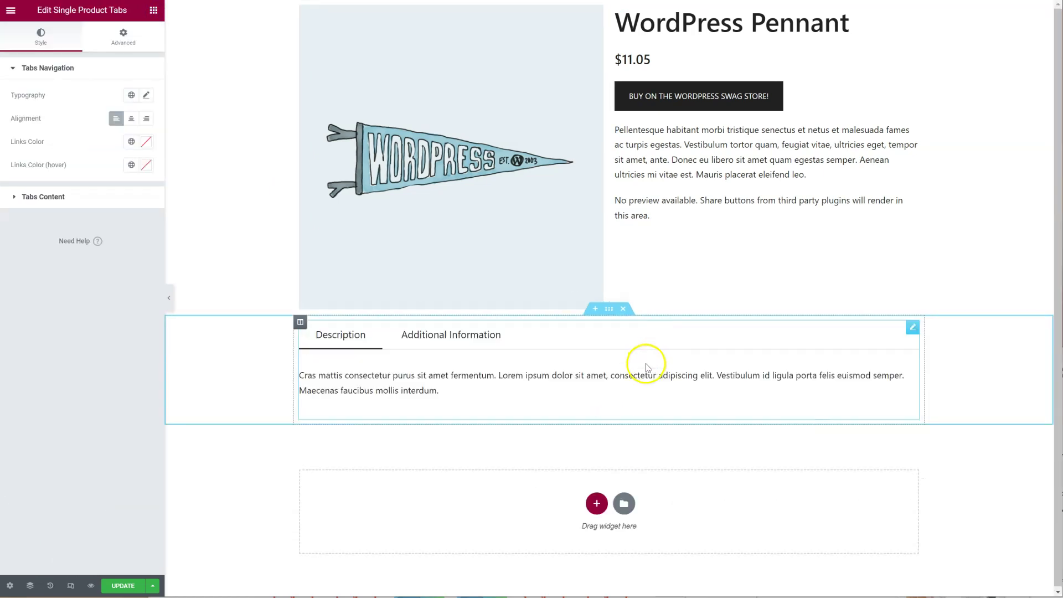
# Insert the Single Product Meta widget showing SKU and category under the buy button.
pyautogui.click(153, 10)
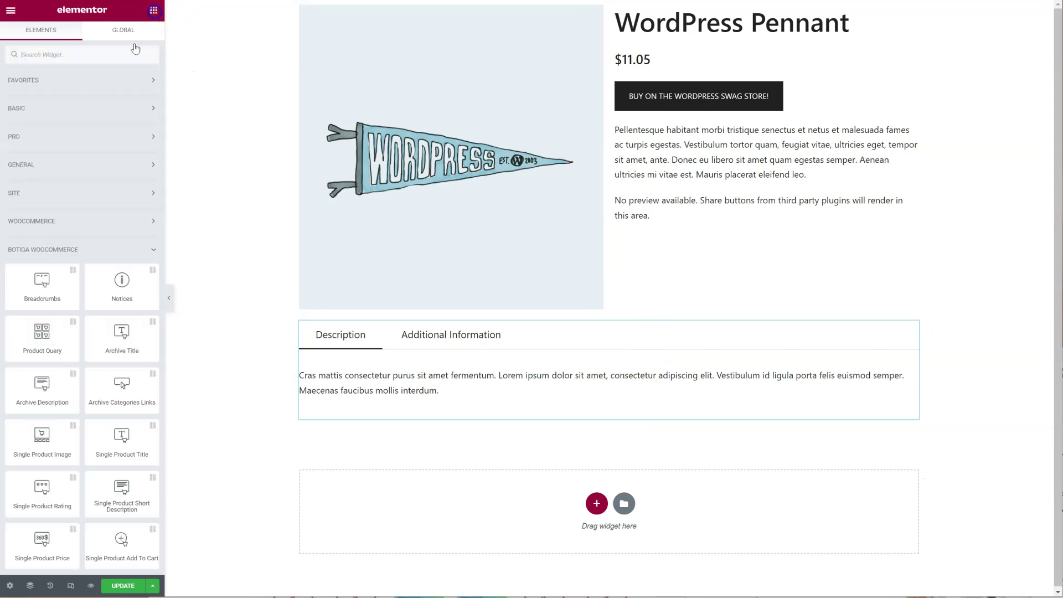
pyautogui.scroll(-4, 109, 301)
pyautogui.scroll(2, 109, 301)
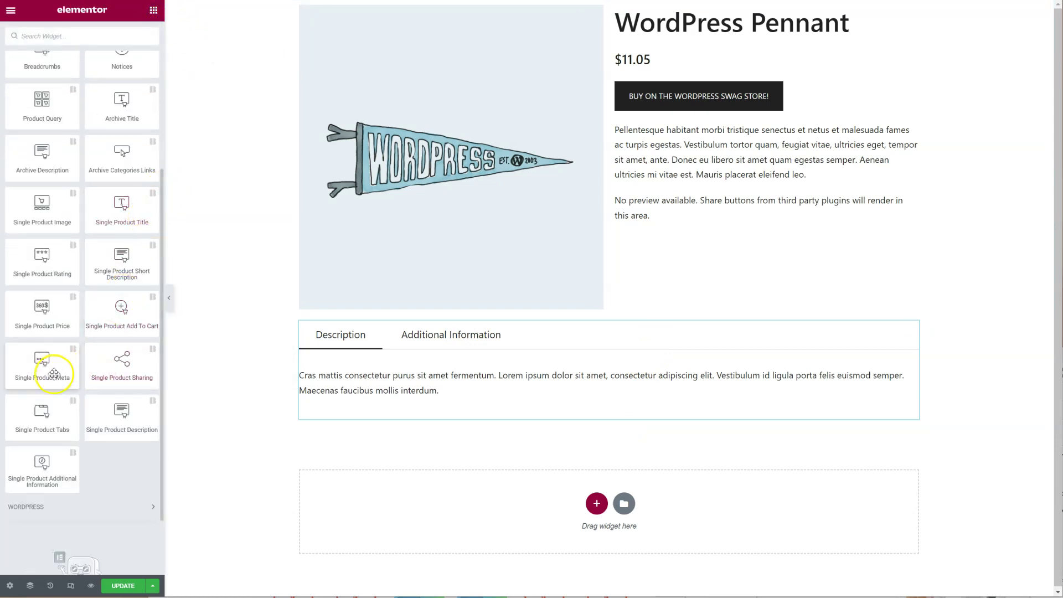
pyautogui.moveTo(42, 366); pyautogui.dragTo(765, 120)
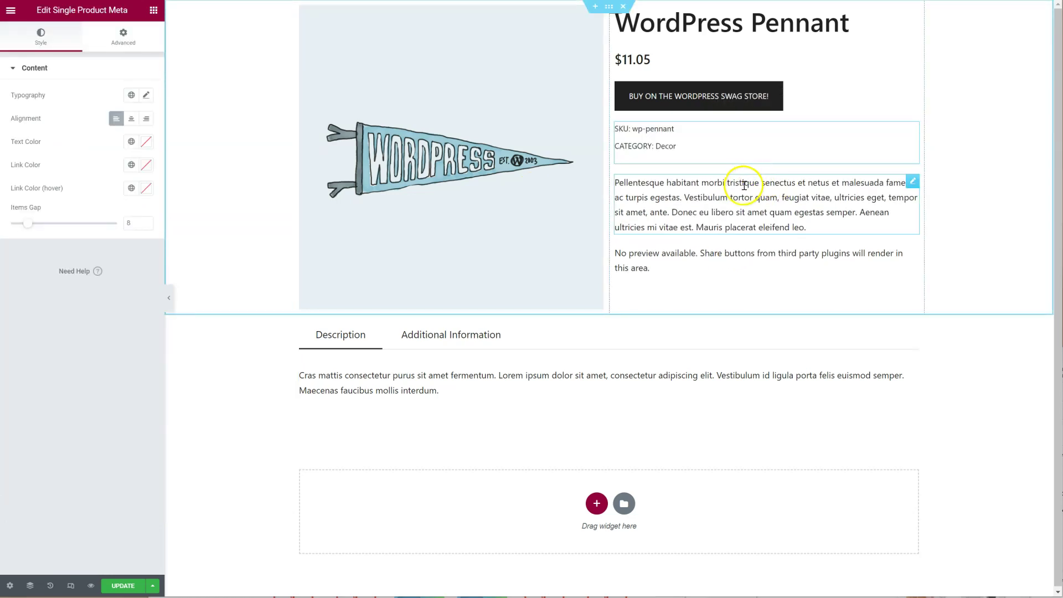
pyautogui.click(153, 10)
pyautogui.scroll(-3, 82, 349)
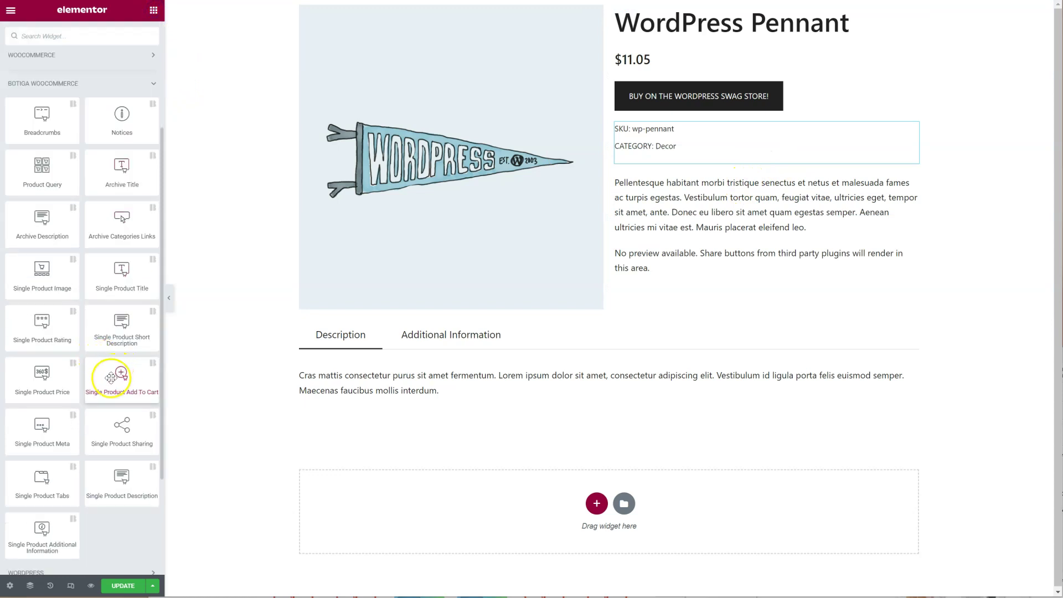
# Give the product section unlinked padding of 50 px top and bottom.
pyautogui.click(611, 8)
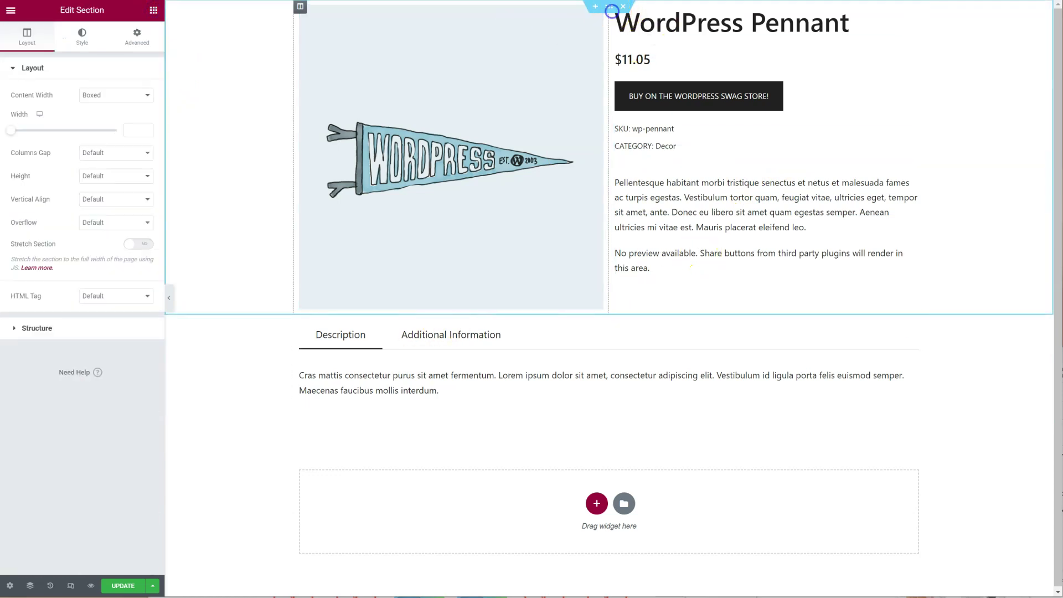
pyautogui.click(135, 37)
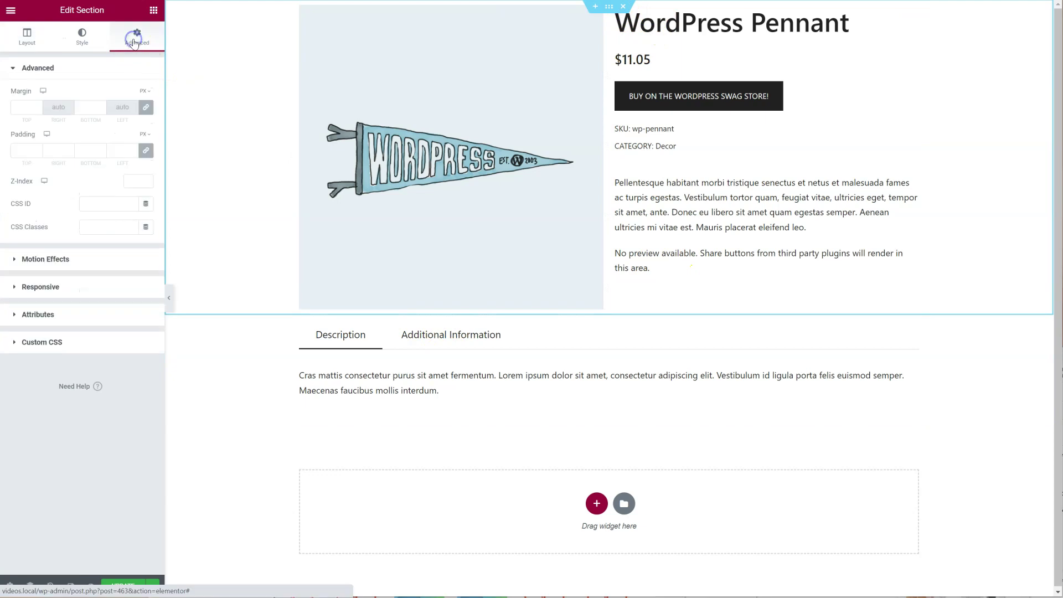
pyautogui.click(147, 145)
pyautogui.click(22, 152)
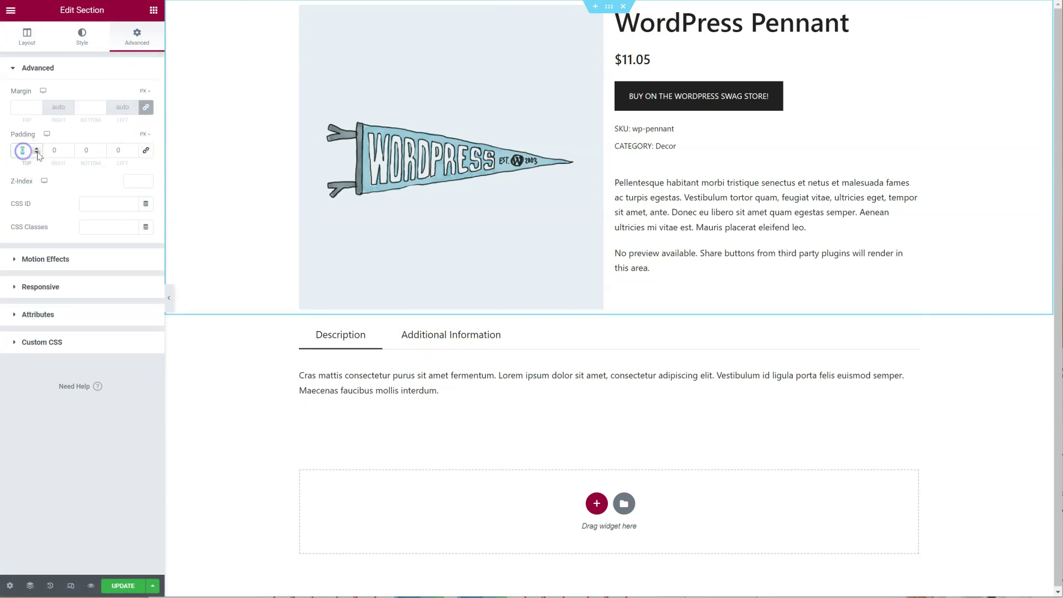
pyautogui.write('5')
pyautogui.click(84, 150)
pyautogui.write('50')
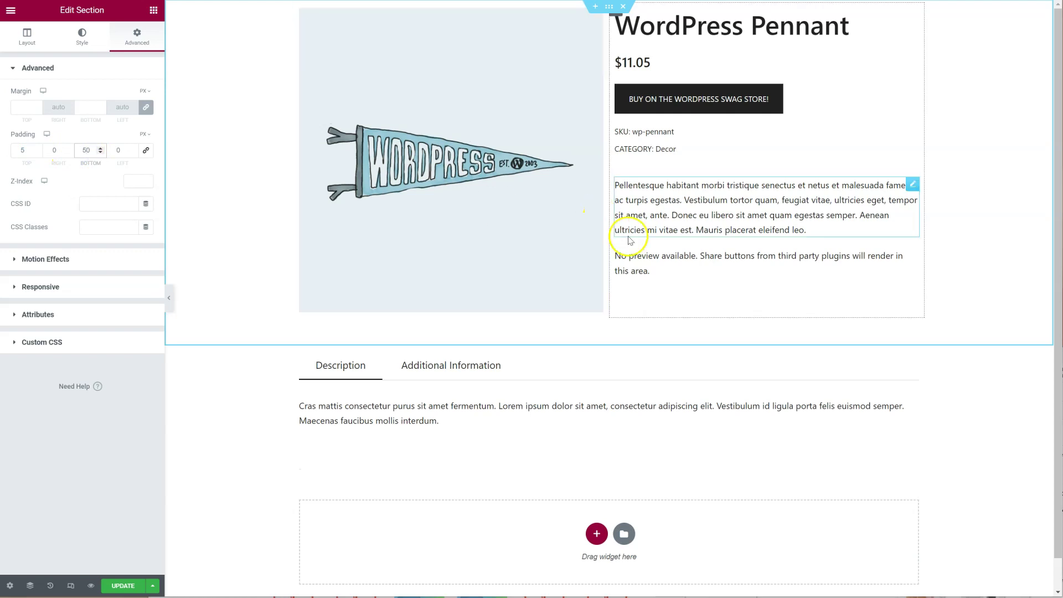
# Set the product section's background to a classic light grey colour (#E9E7E7).
pyautogui.click(86, 39)
pyautogui.click(101, 118)
pyautogui.click(143, 142)
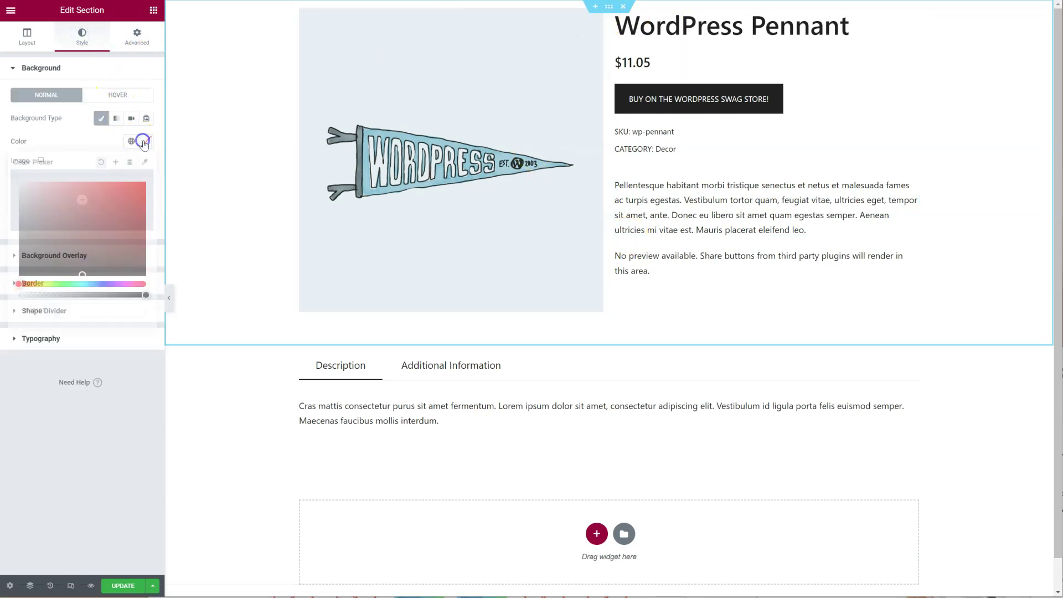
pyautogui.click(20, 190)
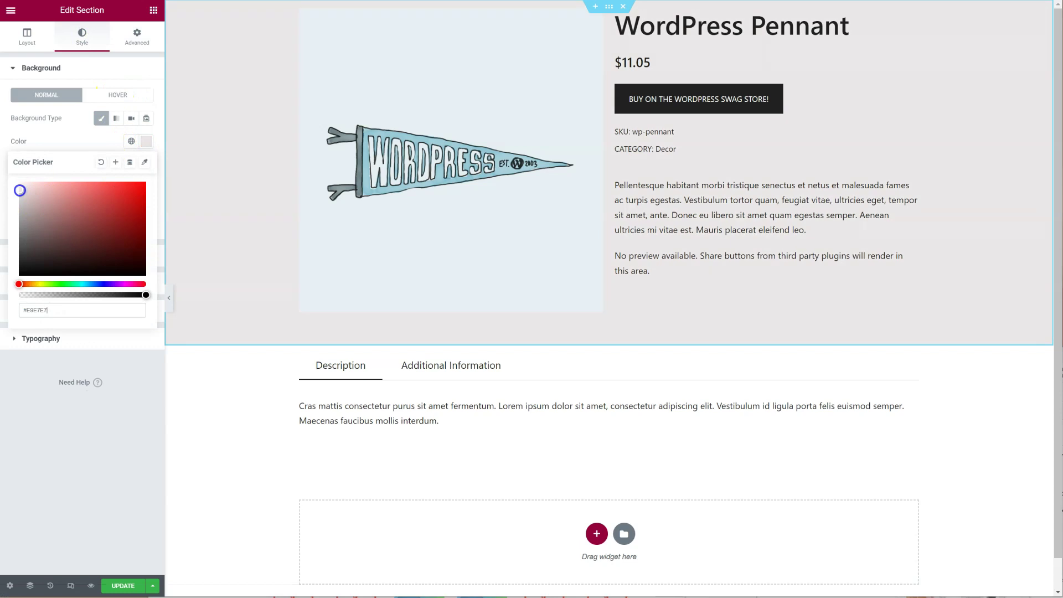
pyautogui.click(155, 463)
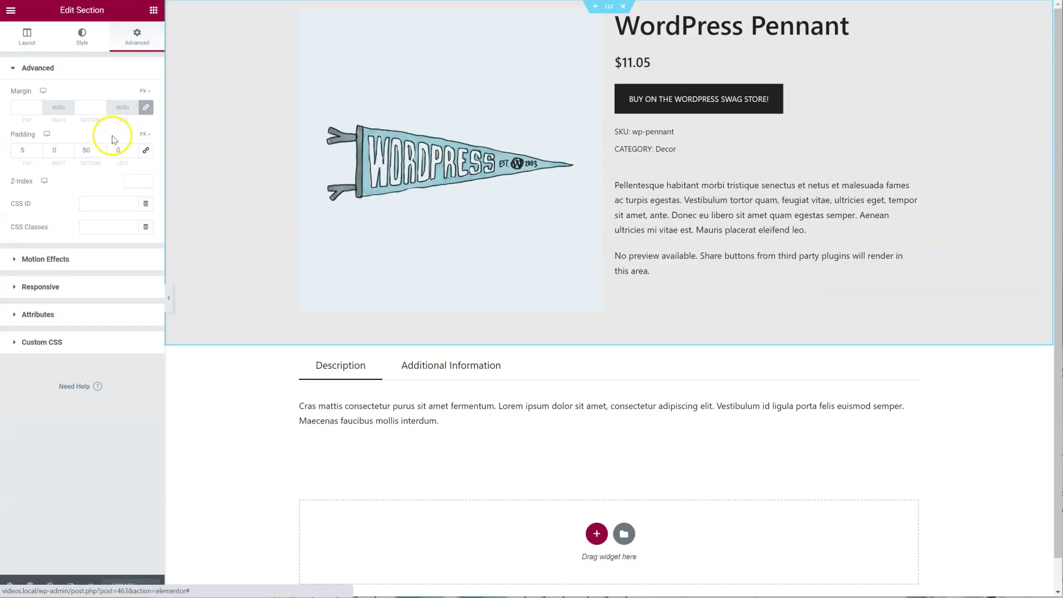
pyautogui.write('0')
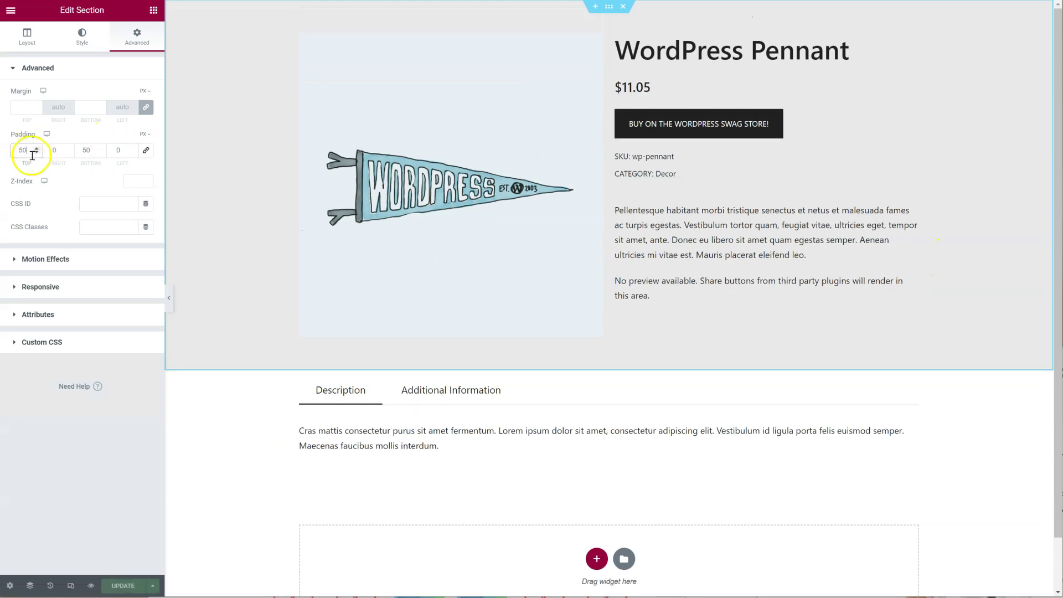
# Pad the tabs section 60 px at top and bottom.
pyautogui.click(609, 365)
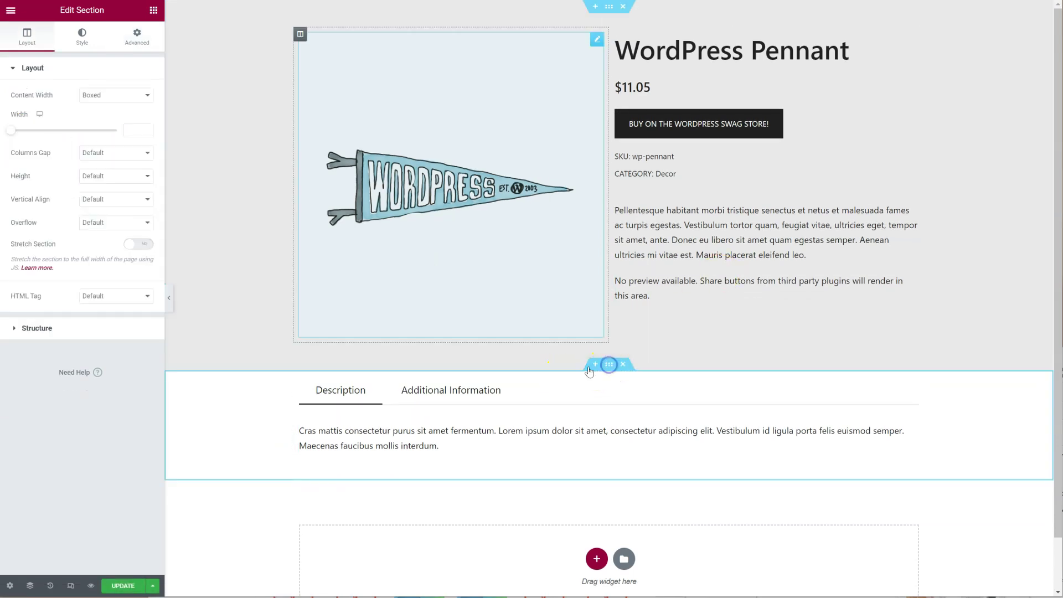
pyautogui.click(137, 39)
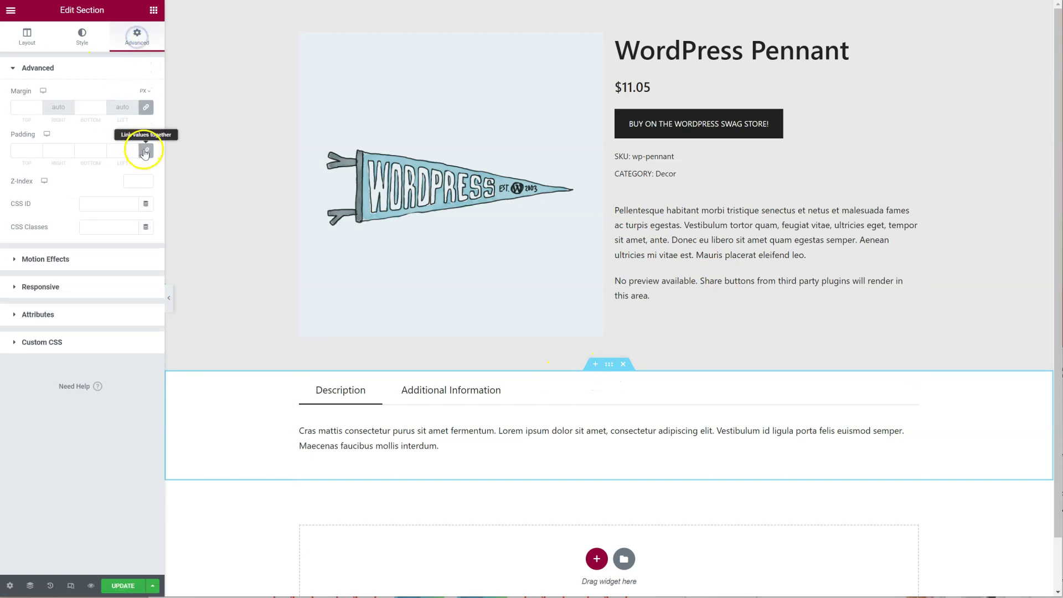
pyautogui.click(15, 151)
pyautogui.write('60')
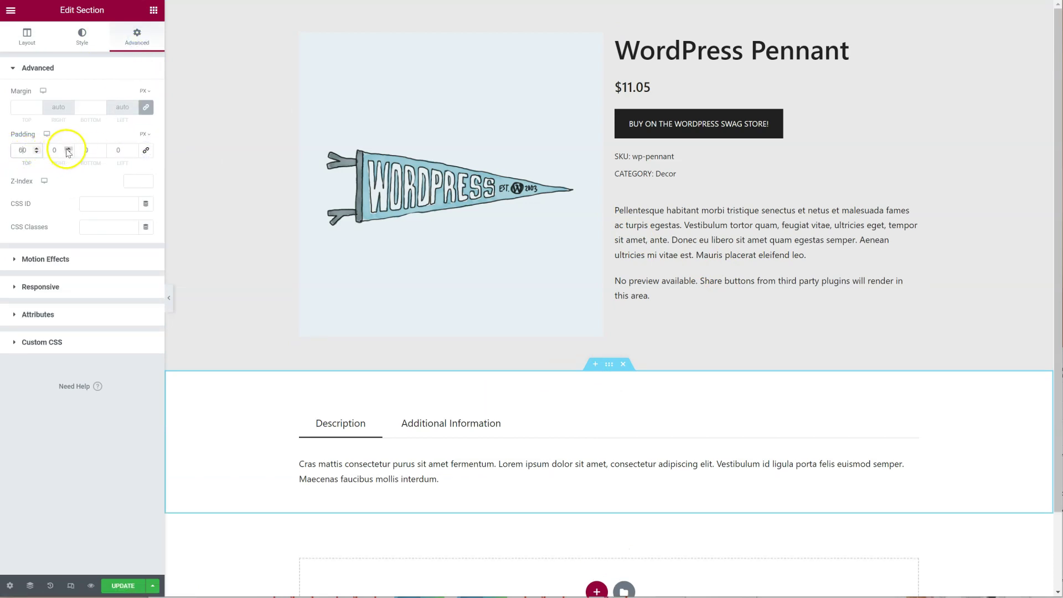
pyautogui.click(79, 150)
pyautogui.write('60')
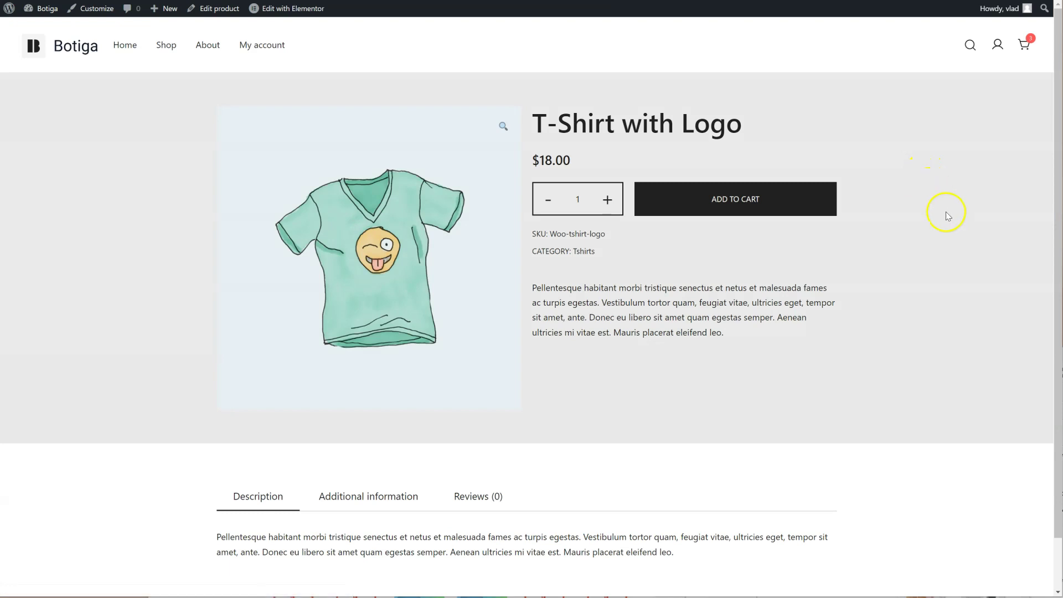
# Scroll the T-Shirt with Logo page to check the grey product section and tabs below.
pyautogui.scroll(-1, 944, 216)
pyautogui.scroll(1, 946, 215)
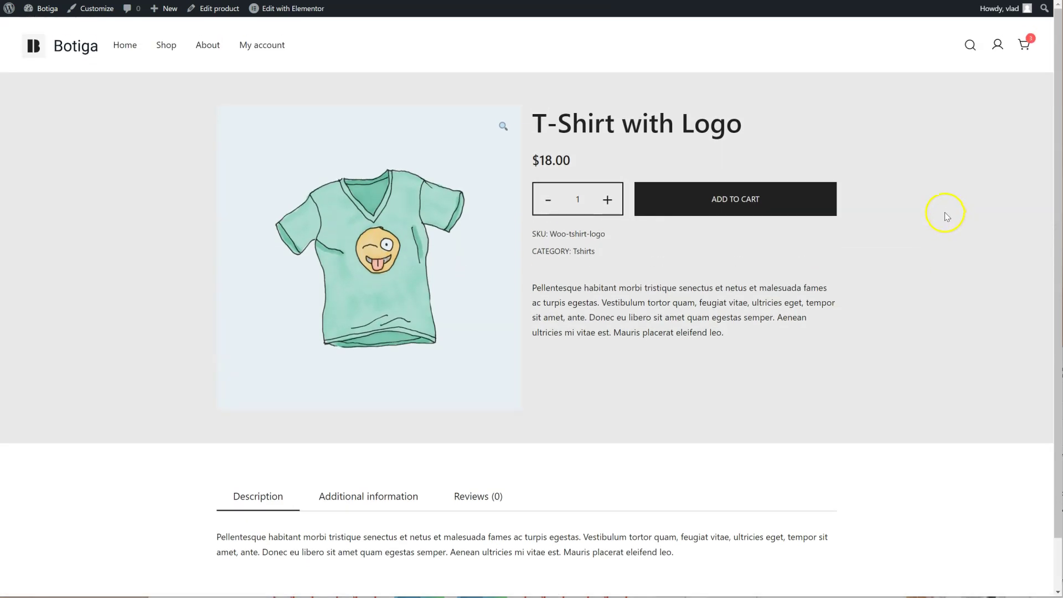